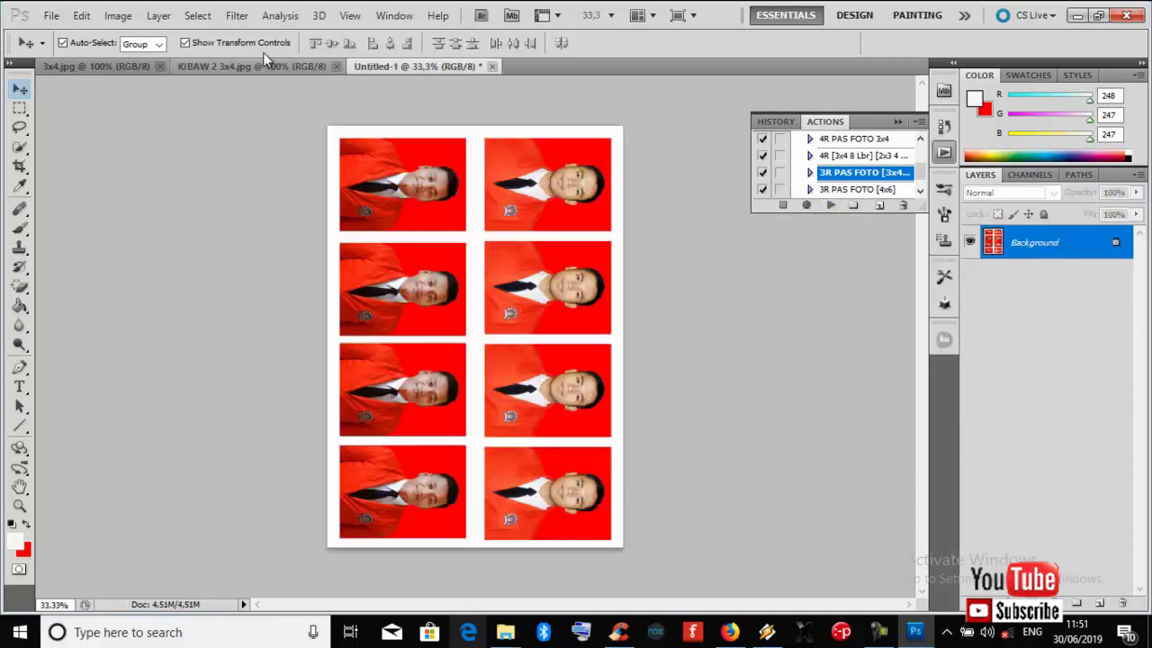
Rotate the whole photo sheet canvas 90° counterclockwise.
{"action": "left_click", "coordinate": [128, 18]}
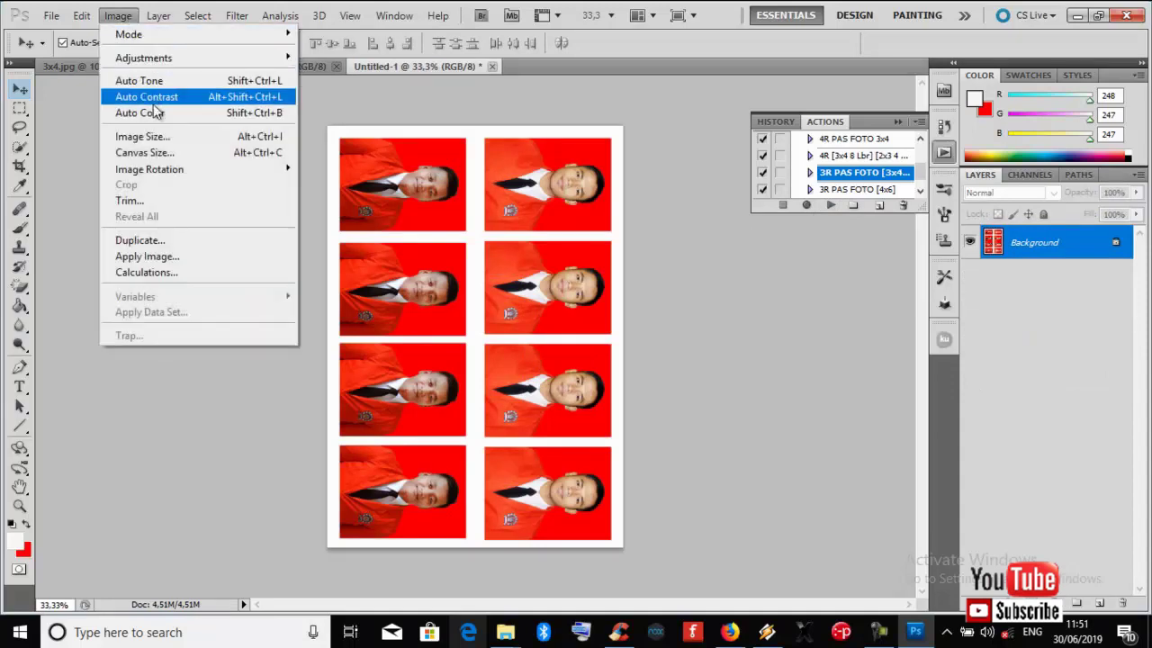
{"action": "mouse_move", "coordinate": [171, 170]}
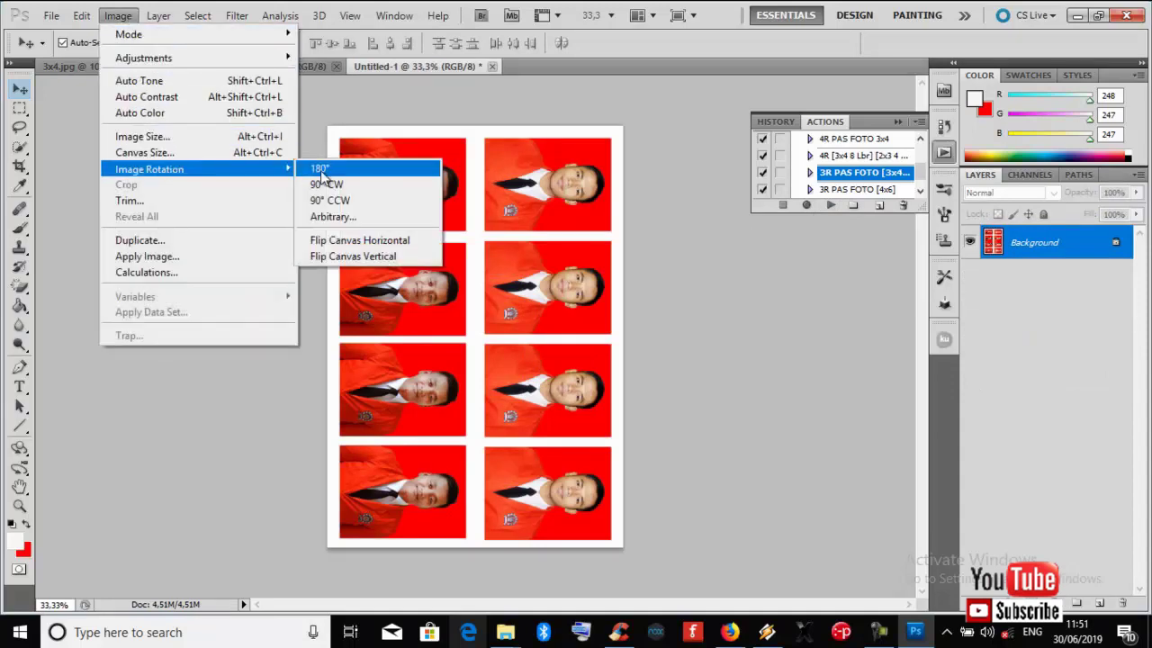
{"action": "left_click", "coordinate": [331, 200]}
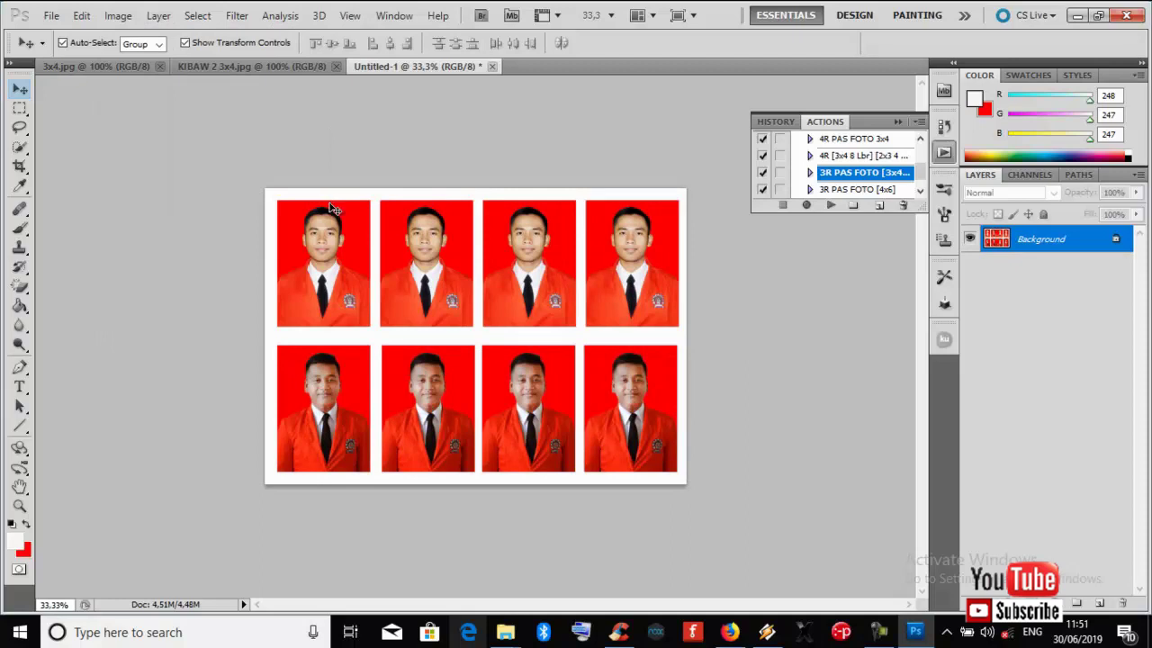
Close the photo sheet without saving, as well as both open 3x4 source photos.
{"action": "left_click", "coordinate": [491, 67]}
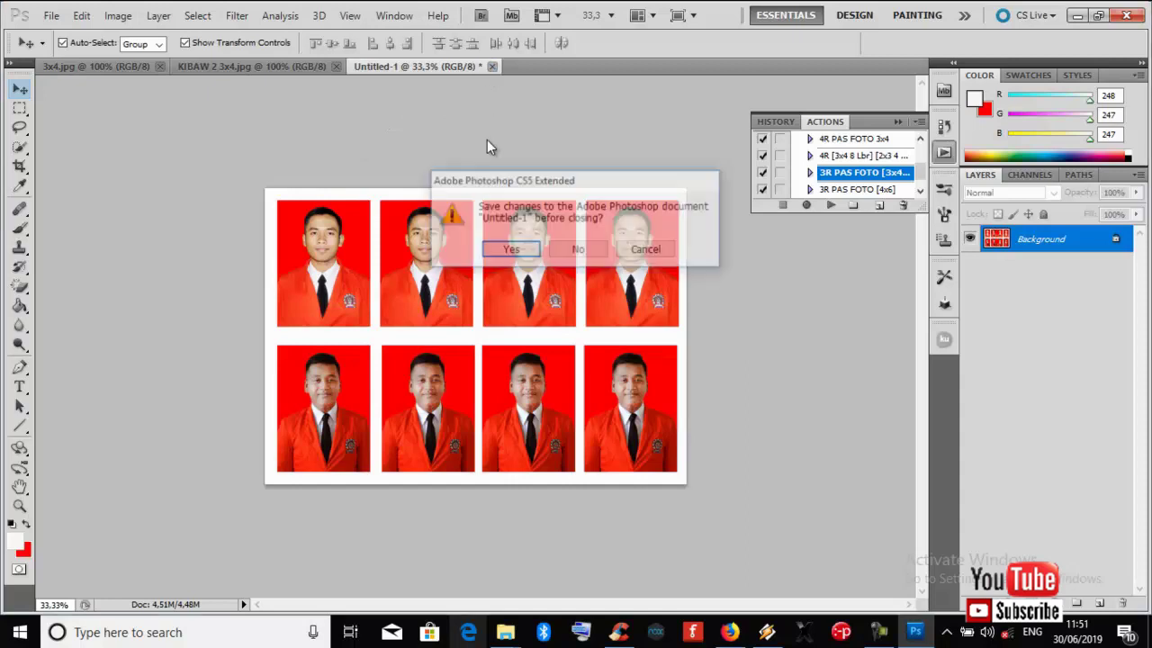
{"action": "left_click", "coordinate": [579, 249]}
{"action": "left_click", "coordinate": [335, 67]}
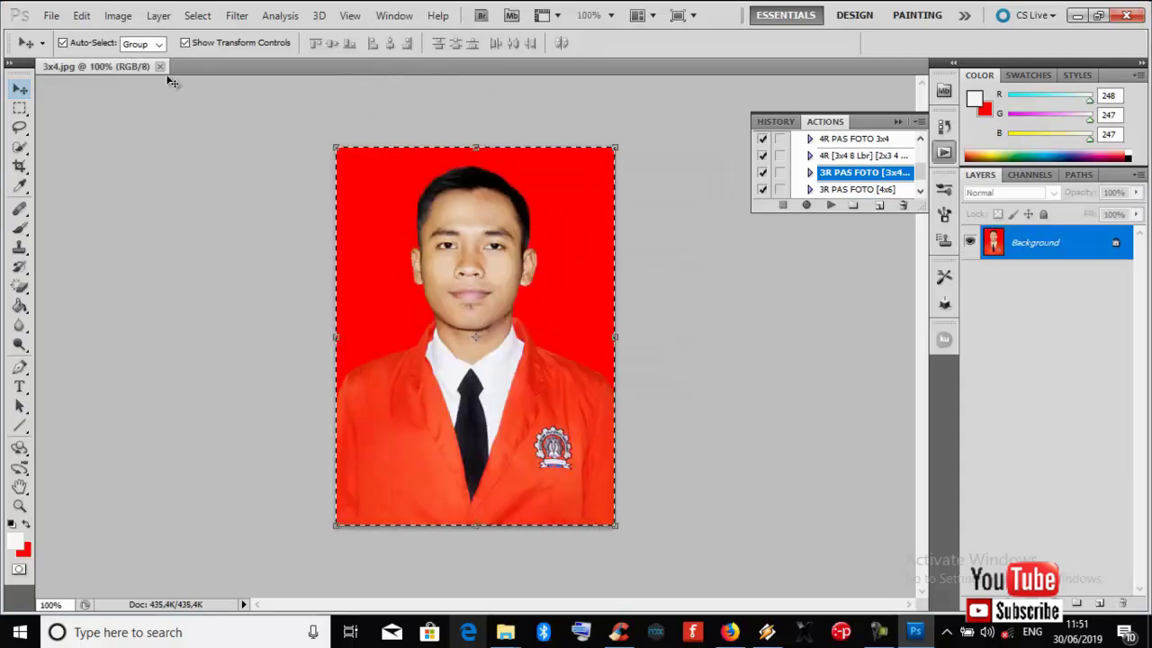
{"action": "left_click", "coordinate": [159, 67]}
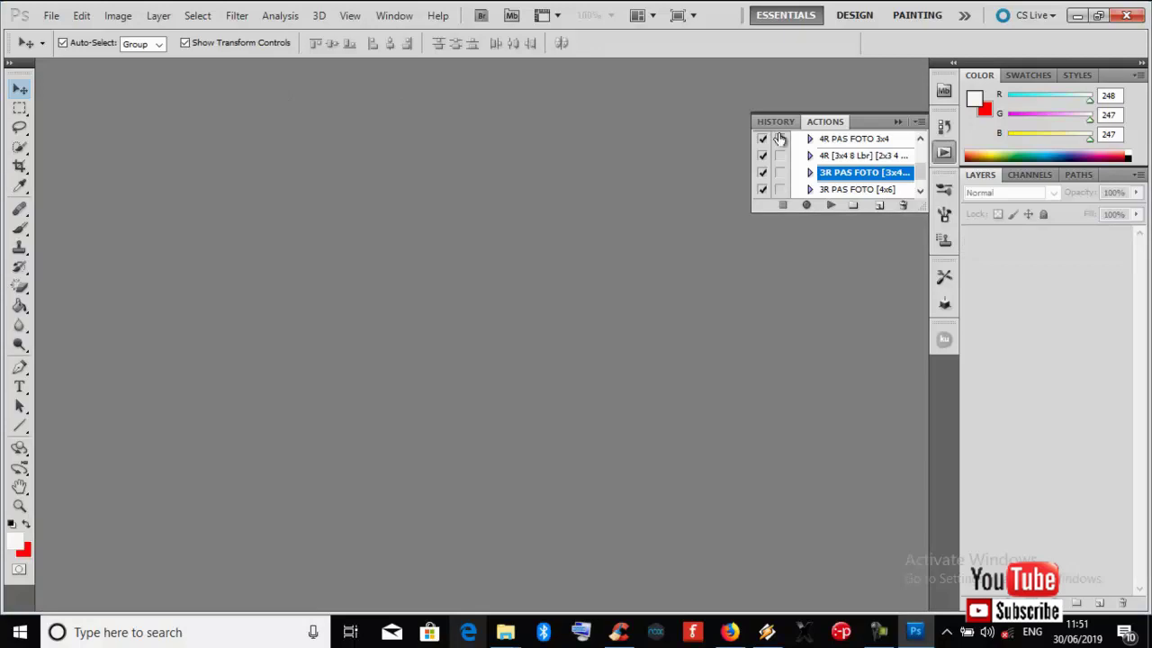
Start a new document and switch its width and height units to cm.
{"action": "left_click", "coordinate": [920, 190]}
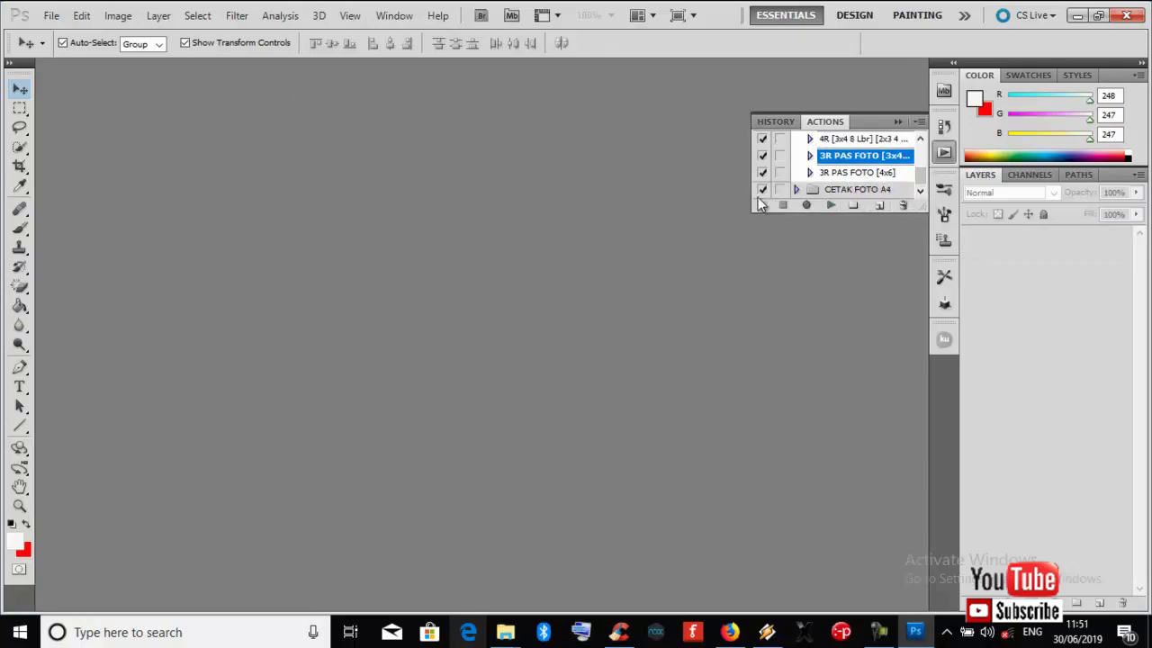
{"action": "left_click", "coordinate": [50, 16]}
{"action": "left_click", "coordinate": [75, 43]}
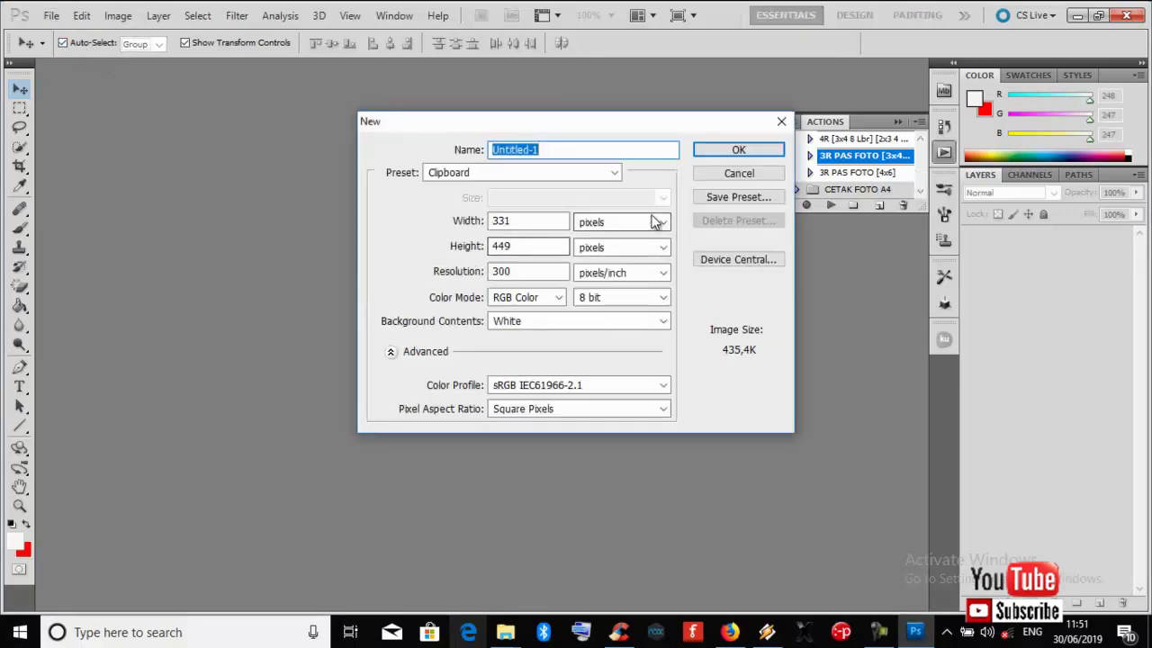
{"action": "left_click", "coordinate": [666, 221]}
{"action": "left_click", "coordinate": [594, 260]}
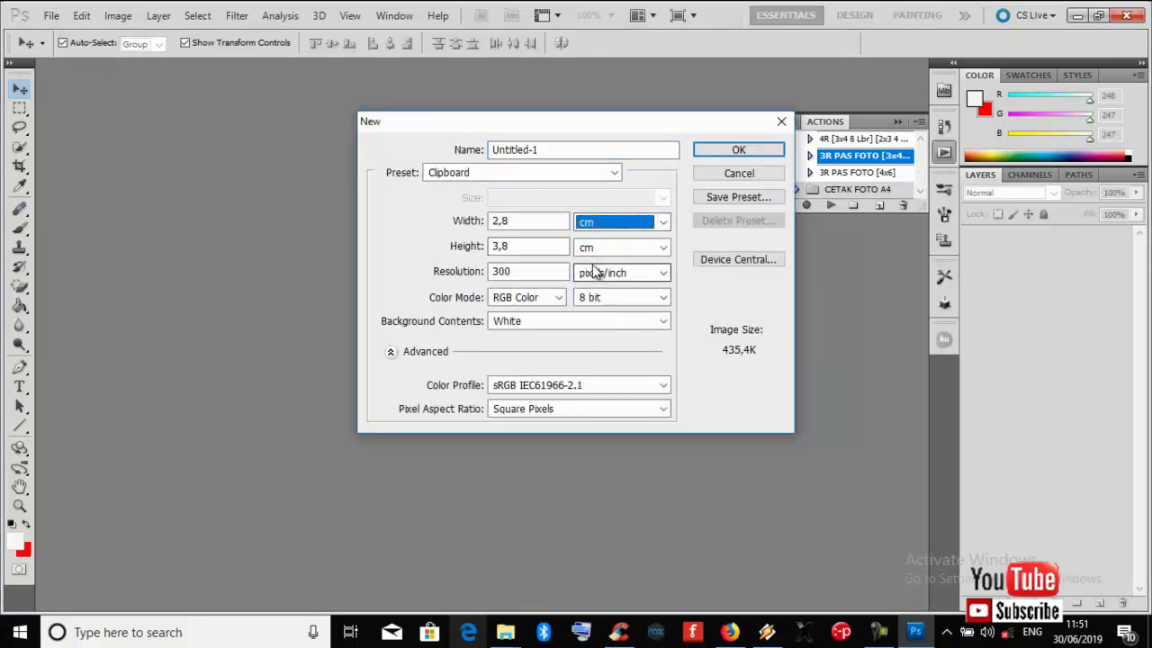
Create the document at 2,8 x 3,8 cm and 300 pixels/inch with Background Color as its background contents.
{"action": "left_click", "coordinate": [508, 227]}
{"action": "double_click", "coordinate": [509, 229]}
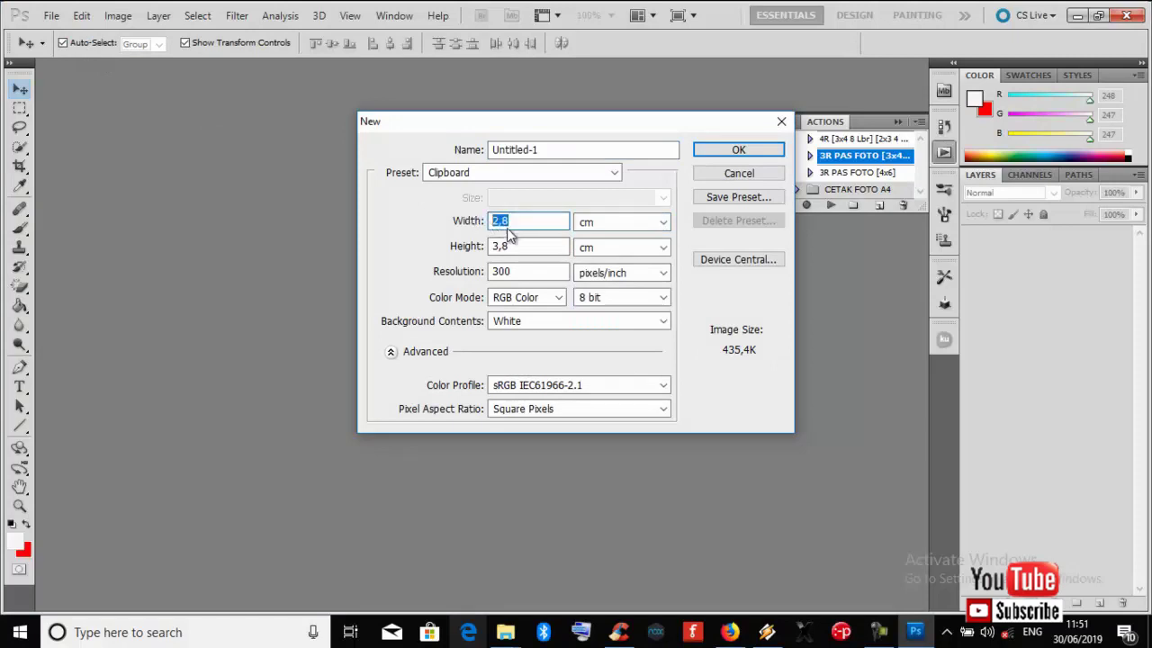
{"action": "left_click", "coordinate": [514, 247]}
{"action": "double_click", "coordinate": [514, 246]}
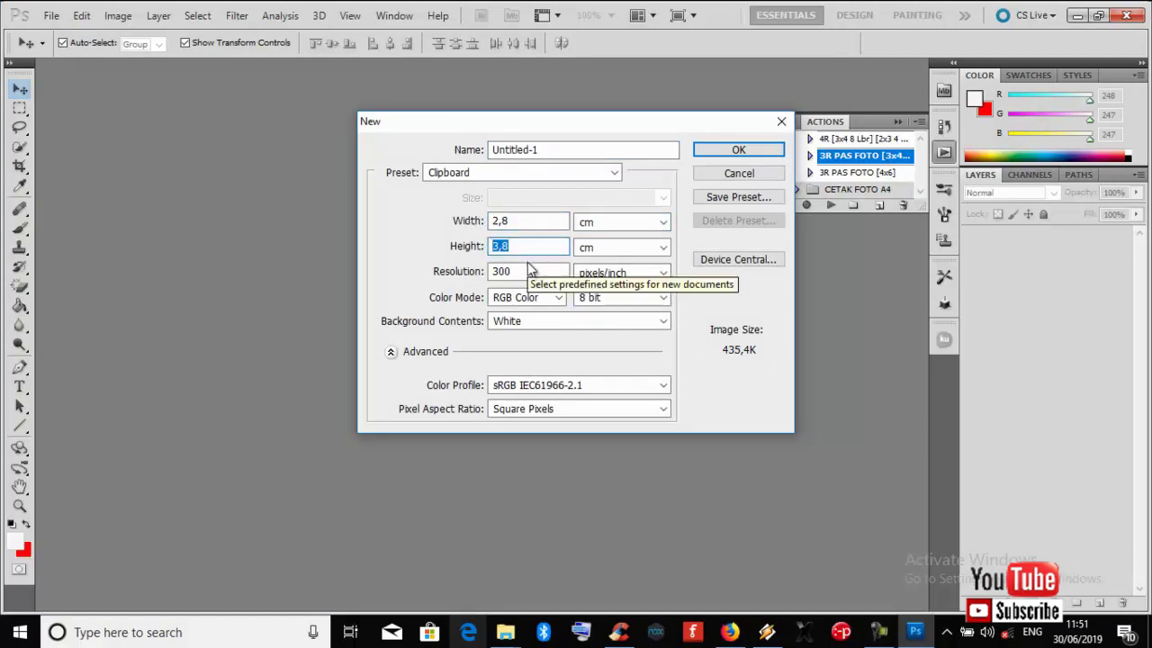
{"action": "double_click", "coordinate": [504, 269]}
{"action": "left_click", "coordinate": [569, 322]}
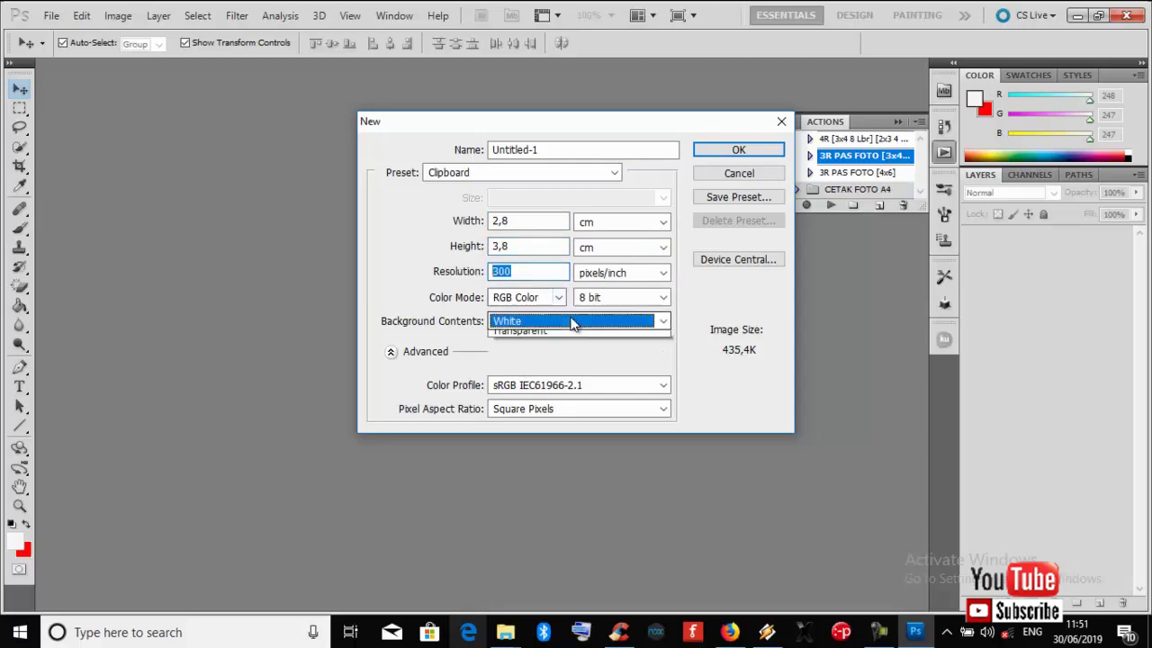
{"action": "left_click", "coordinate": [565, 350]}
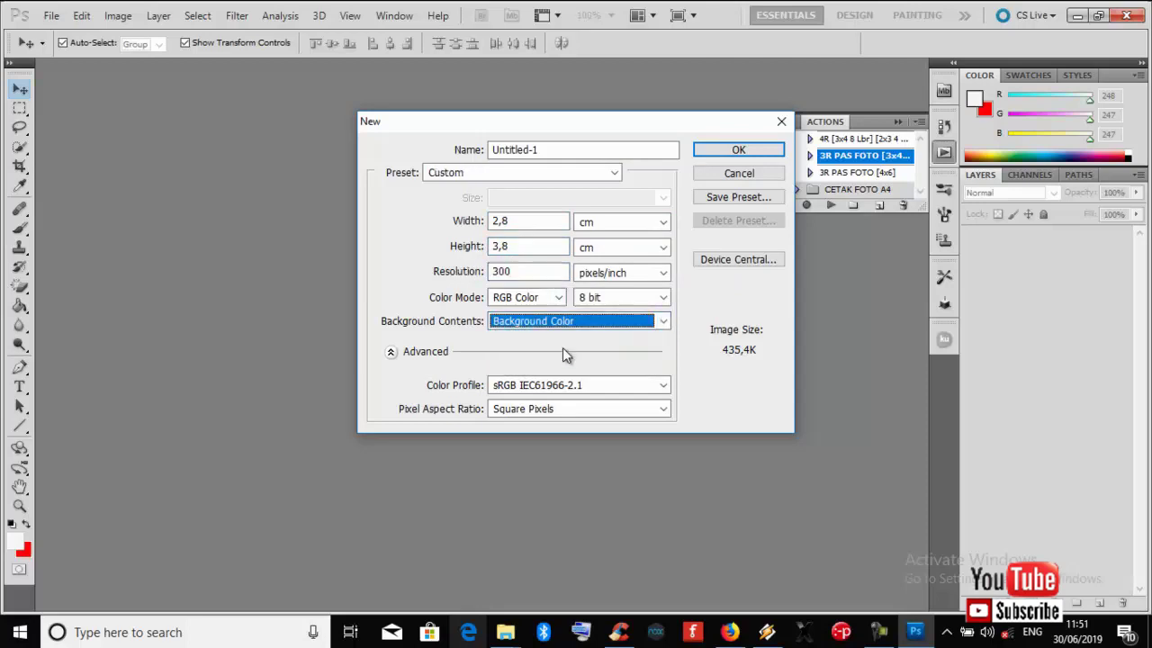
{"action": "left_click", "coordinate": [704, 154]}
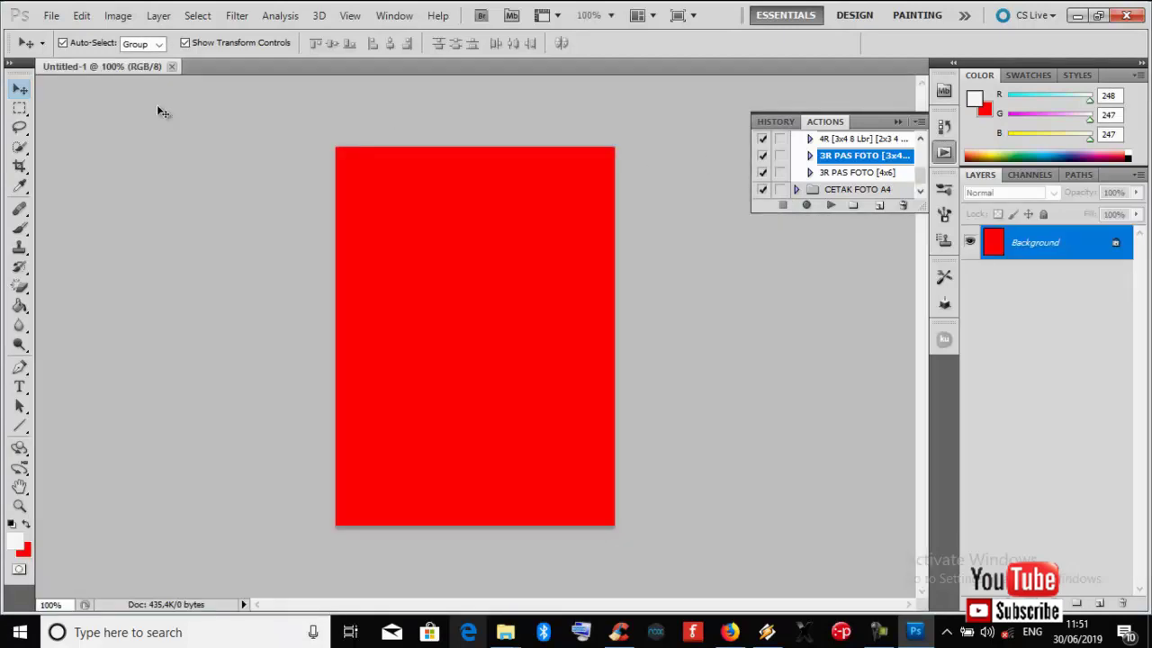
Create a second document of 2,8 x 3,8 cm at 300 pixels/inch, filled with the background colour.
{"action": "left_click", "coordinate": [51, 16]}
{"action": "left_click", "coordinate": [56, 36]}
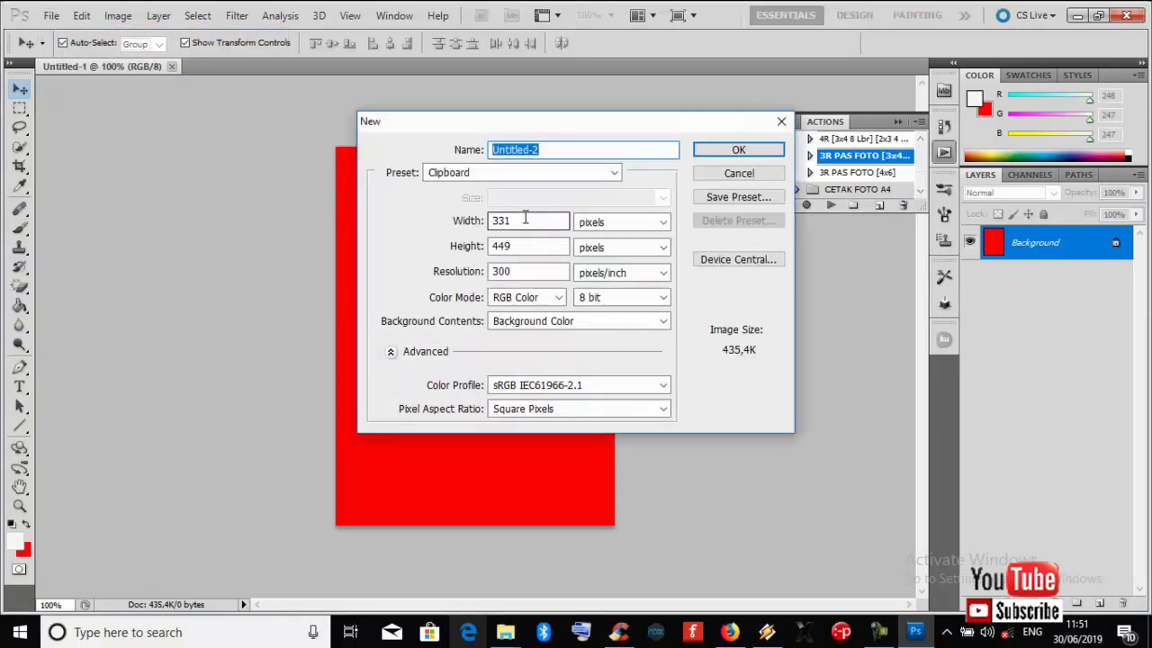
{"action": "left_click", "coordinate": [634, 228]}
{"action": "left_click", "coordinate": [627, 267]}
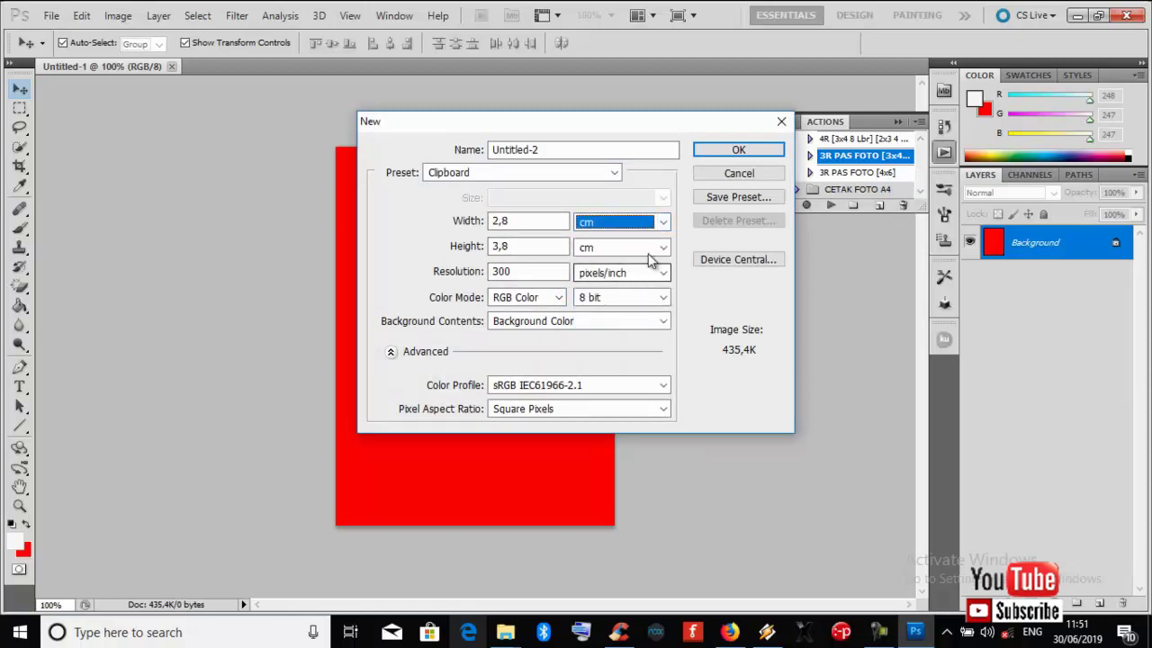
{"action": "left_click", "coordinate": [761, 158]}
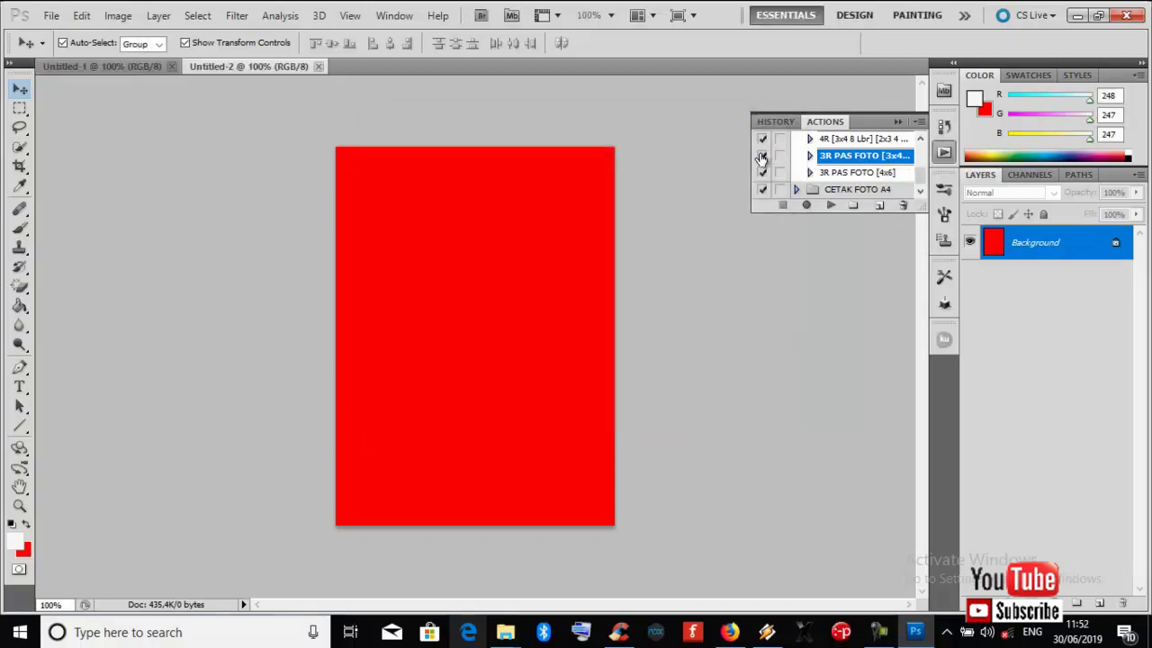
Create a new action set named "Membuat Action Pas Foto Untuk 2 Orang".
{"action": "left_click", "coordinate": [854, 206]}
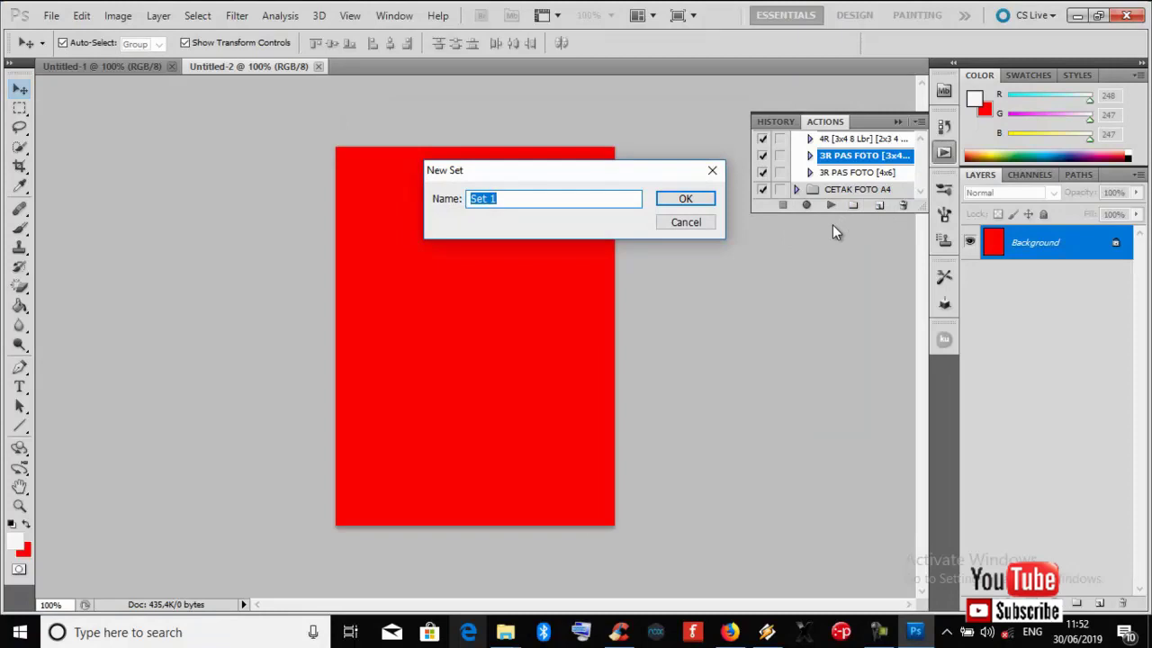
{"action": "type", "text": "Membua"}
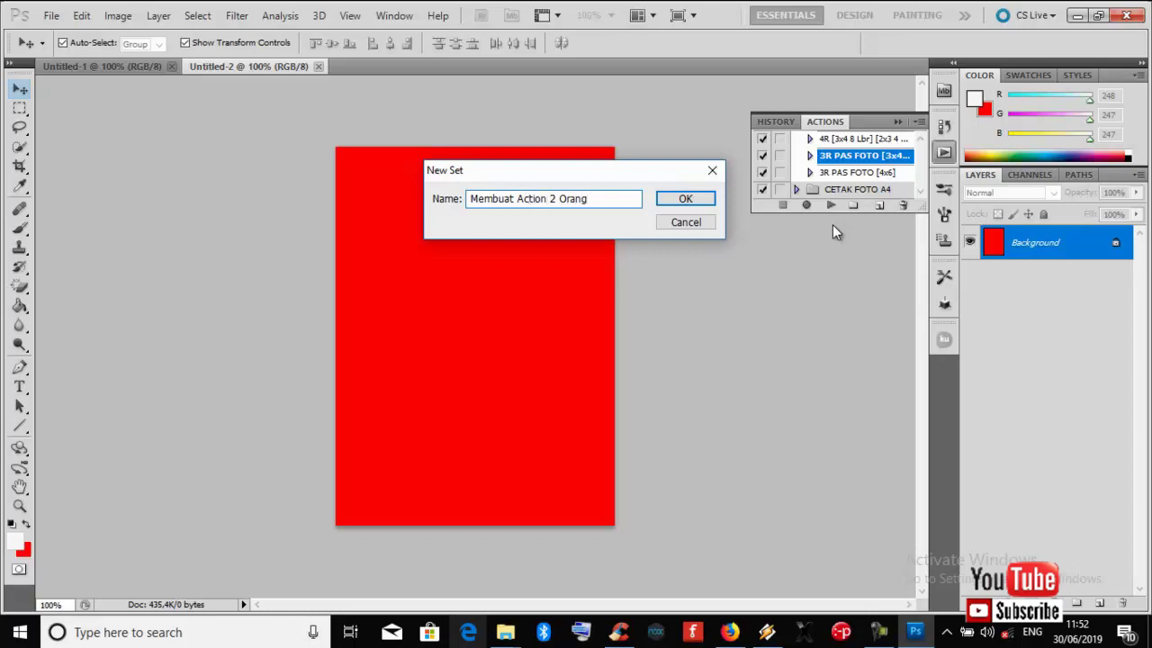
{"action": "type", "text": "Pas Foto Untuk"}
{"action": "left_click", "coordinate": [702, 198]}
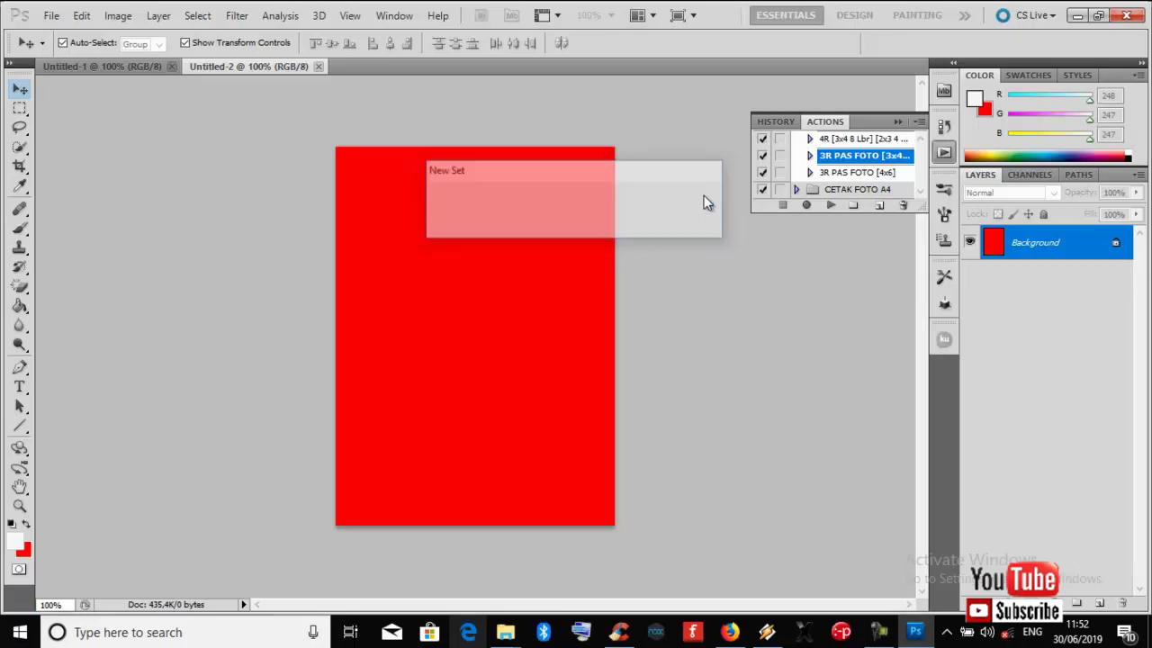
Add an action named "3R 3x4" to the new set and start recording it.
{"action": "left_click", "coordinate": [880, 206]}
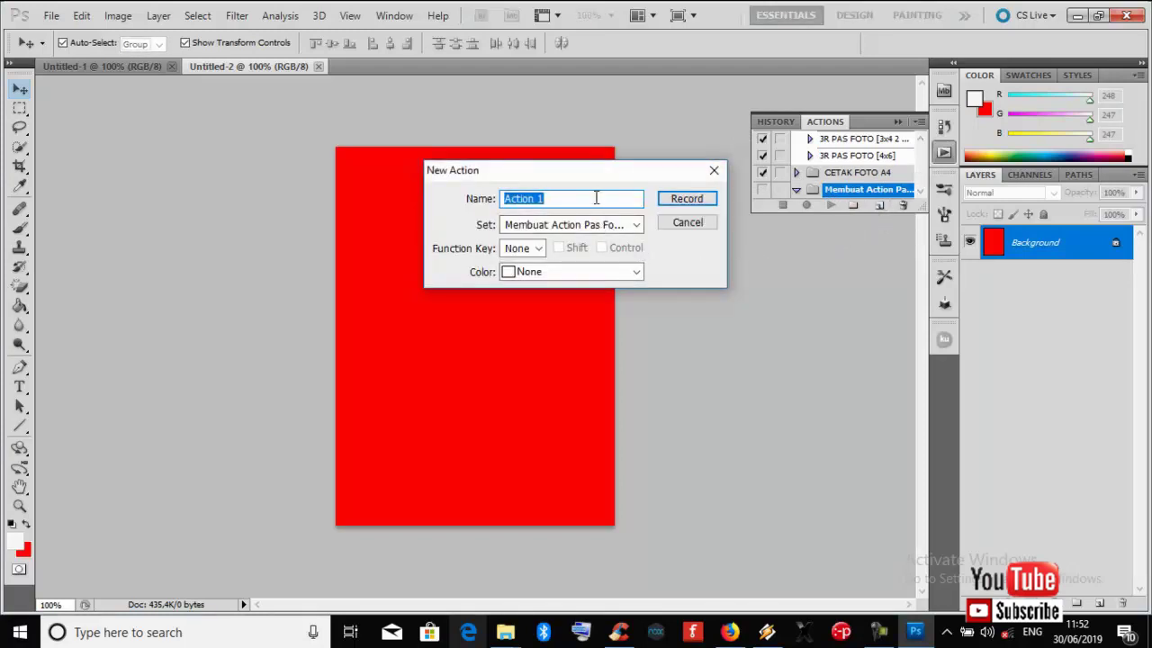
{"action": "type", "text": "3R 3x4"}
{"action": "left_click", "coordinate": [685, 198]}
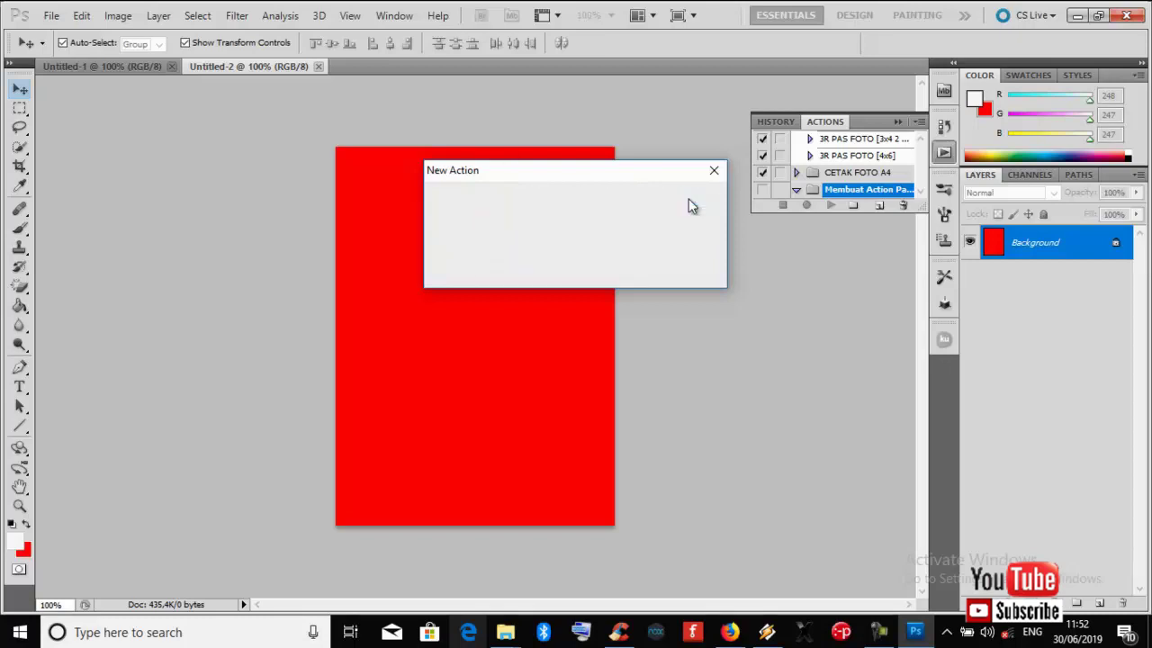
Start a third new document with White background contents and dimensions in cm.
{"action": "left_click", "coordinate": [49, 15]}
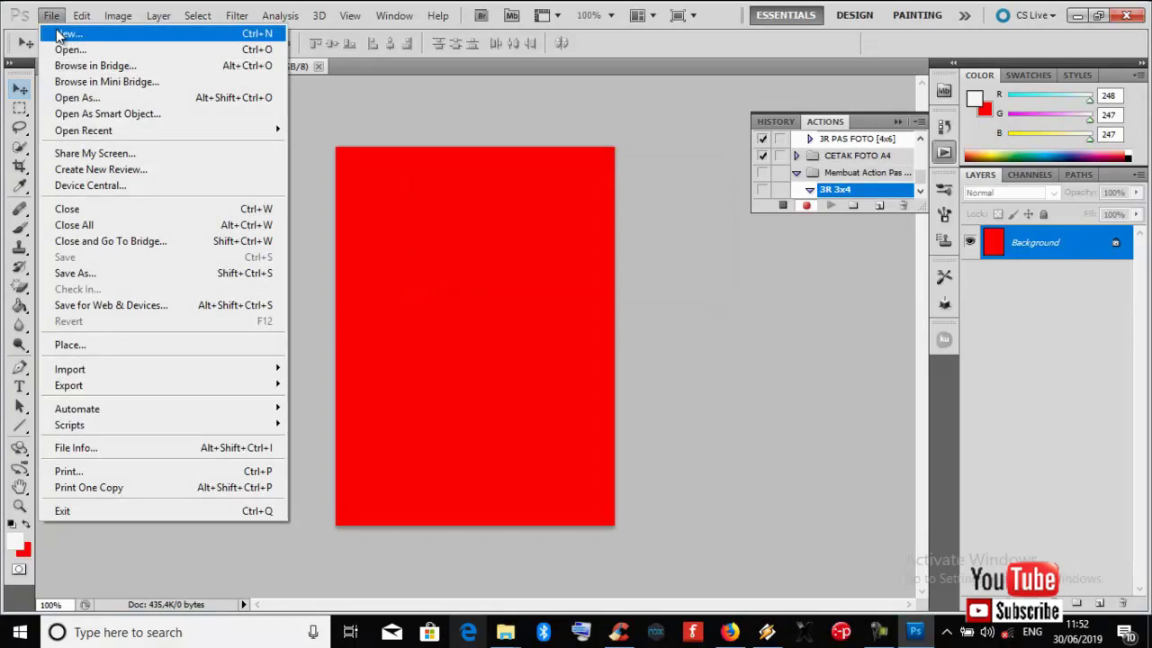
{"action": "left_click", "coordinate": [59, 34]}
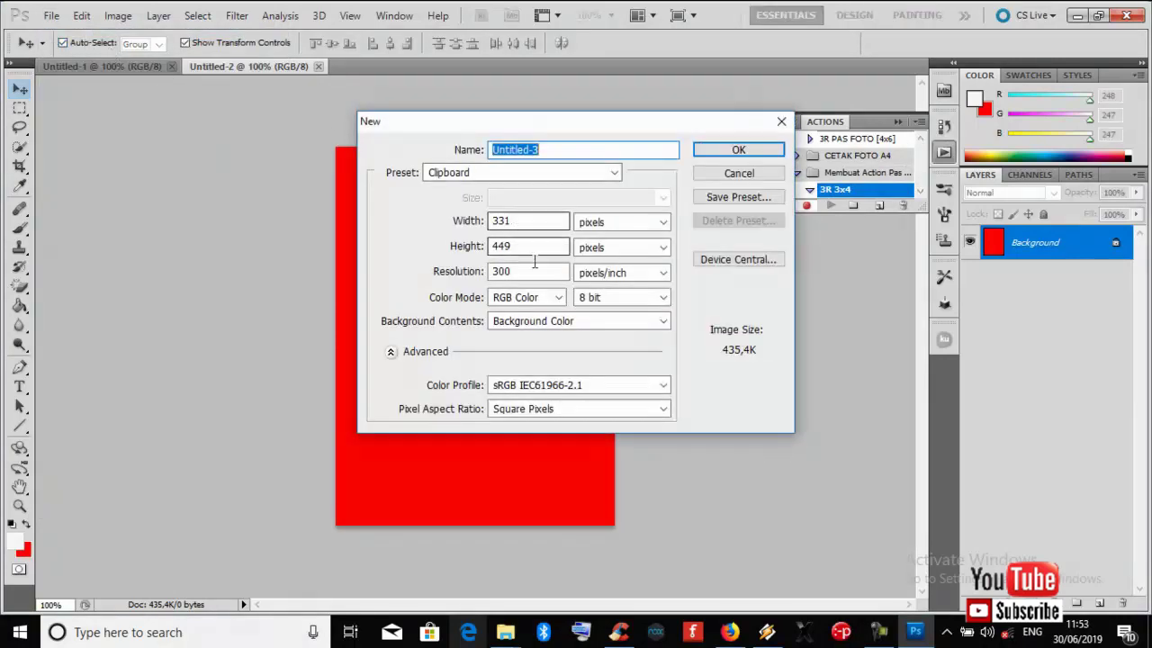
{"action": "left_click", "coordinate": [630, 320]}
{"action": "left_click", "coordinate": [554, 337]}
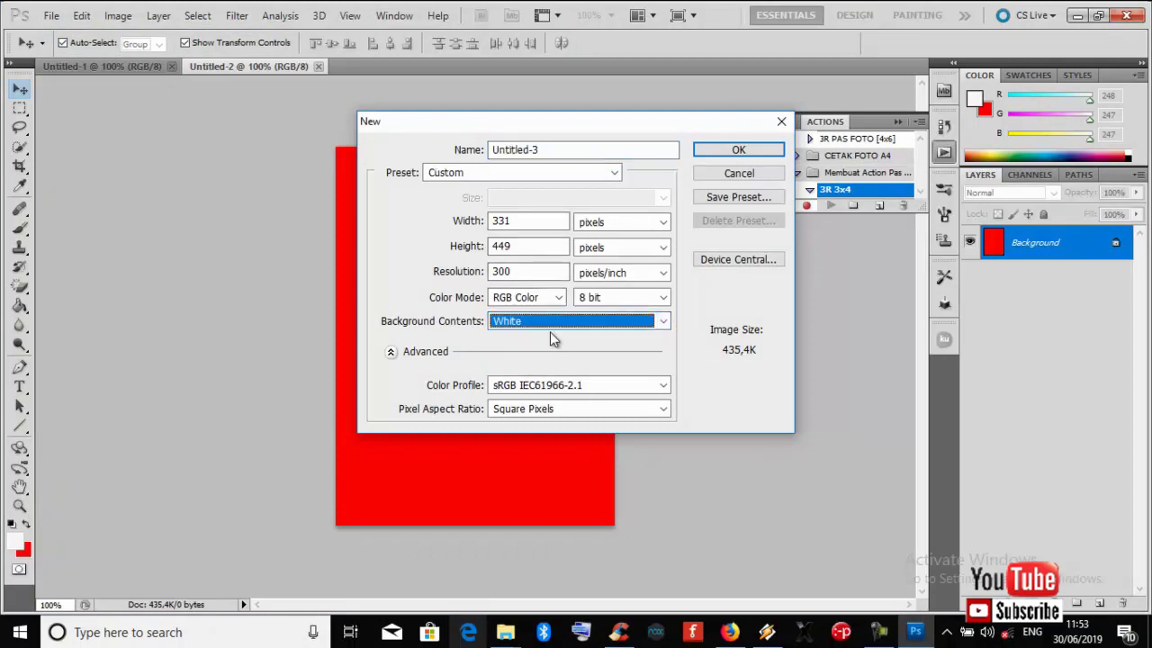
{"action": "left_click", "coordinate": [633, 228]}
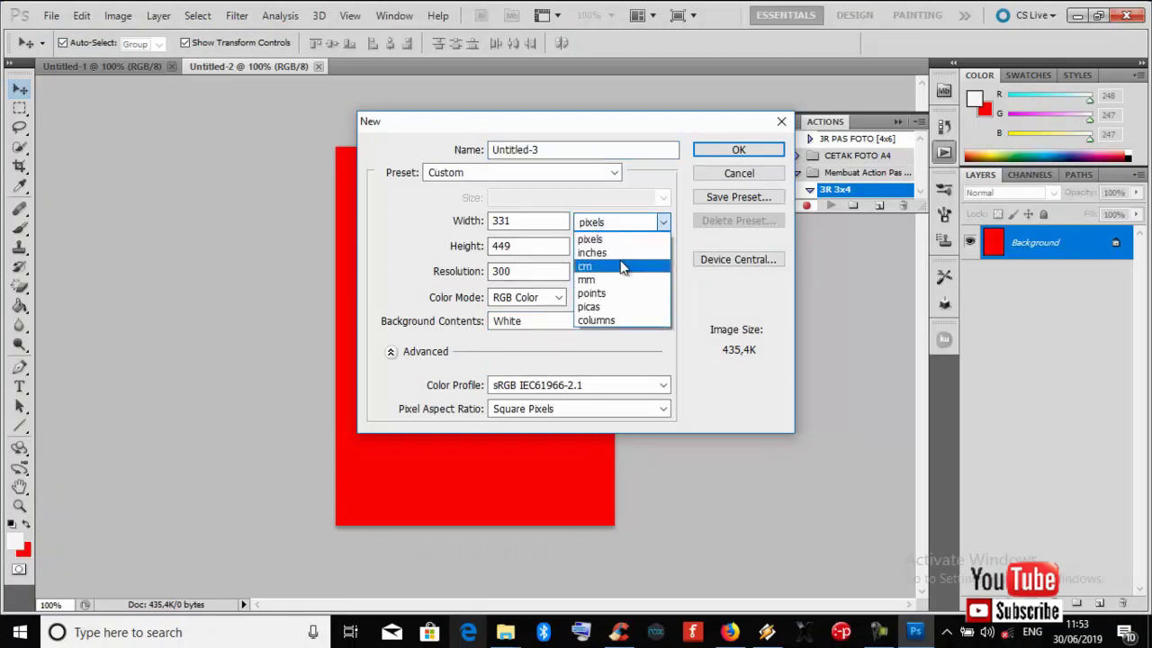
{"action": "left_click", "coordinate": [621, 263]}
Set the new document's height to 8,9 cm and width to 12,7 cm, and create it.
{"action": "left_click_drag", "start_coordinate": [544, 248], "coordinate": [492, 246]}
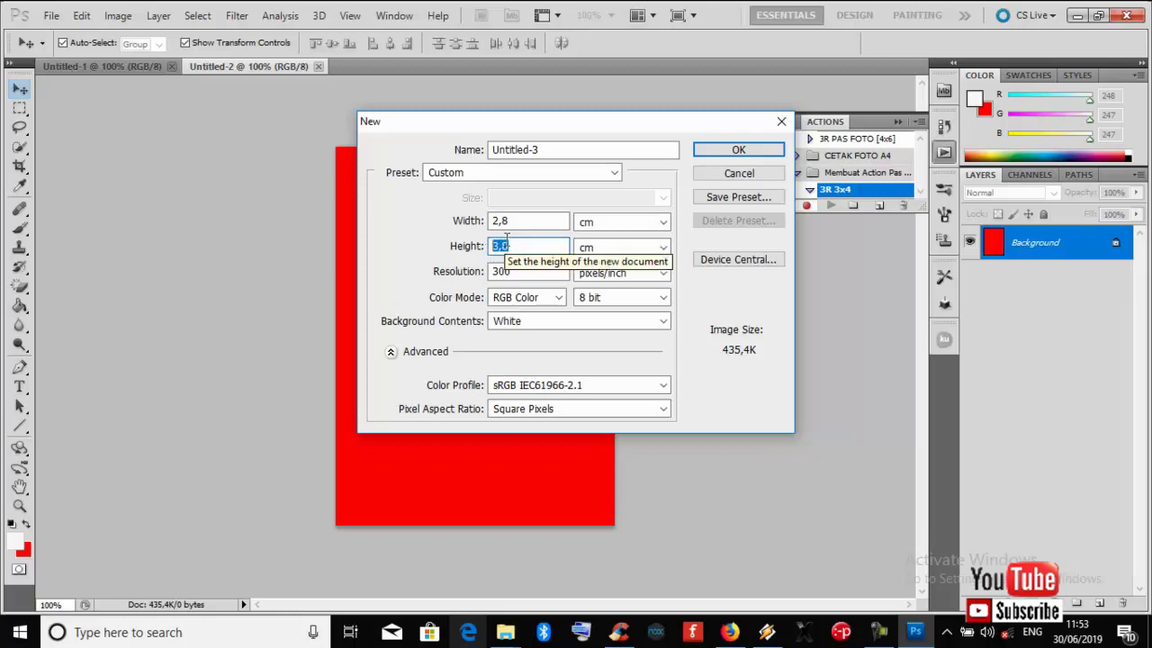
{"action": "type", "text": "8"}
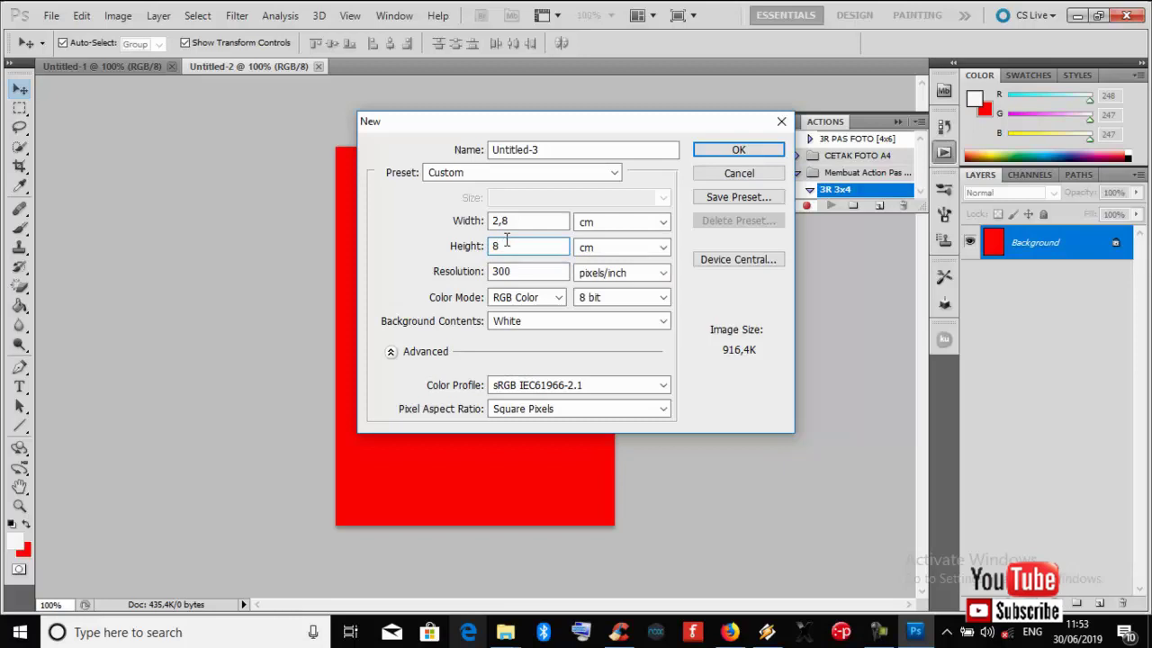
{"action": "type", "text": ",9"}
{"action": "left_click_drag", "start_coordinate": [521, 219], "coordinate": [460, 214]}
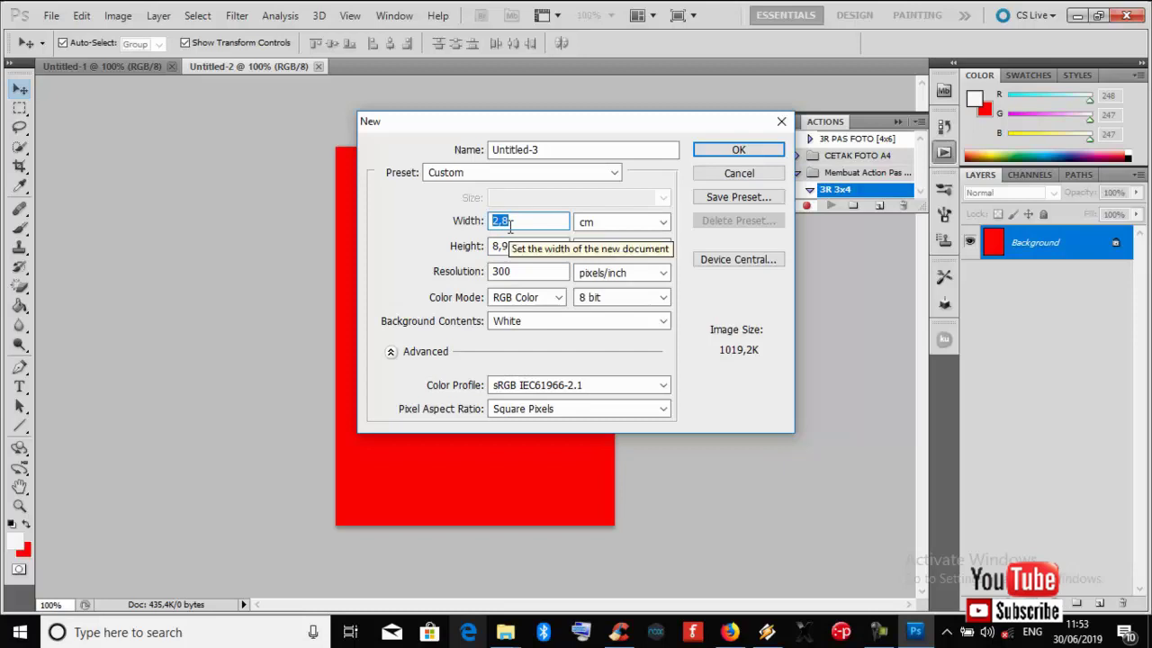
{"action": "type", "text": "12"}
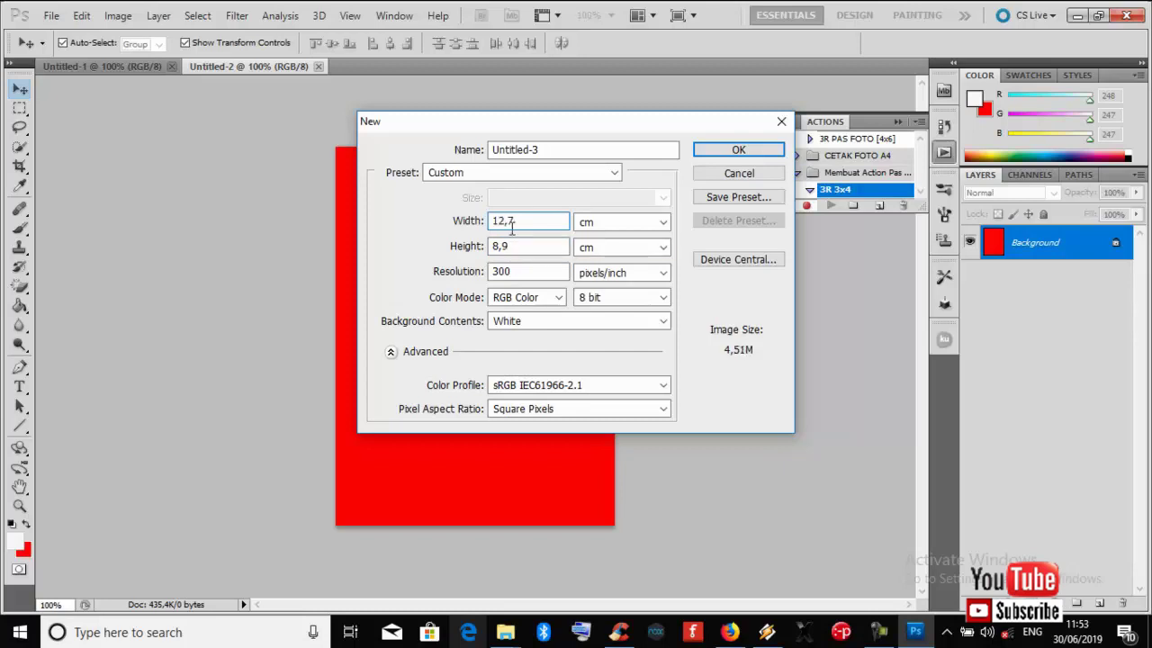
{"action": "type", "text": ",7"}
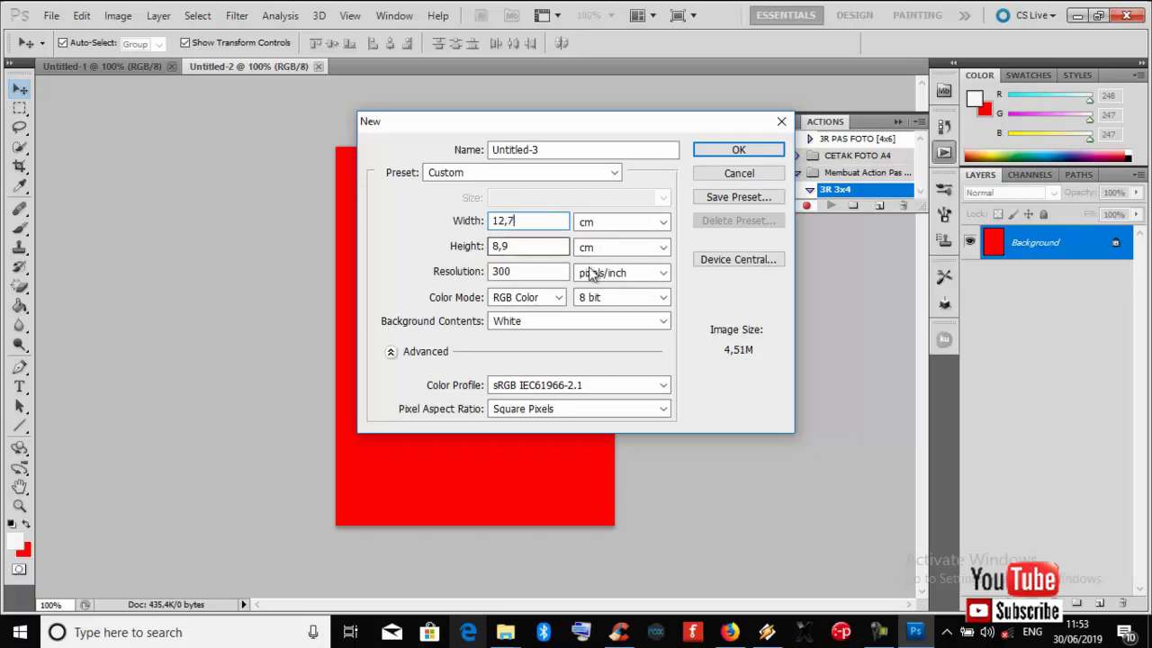
{"action": "left_click", "coordinate": [764, 153]}
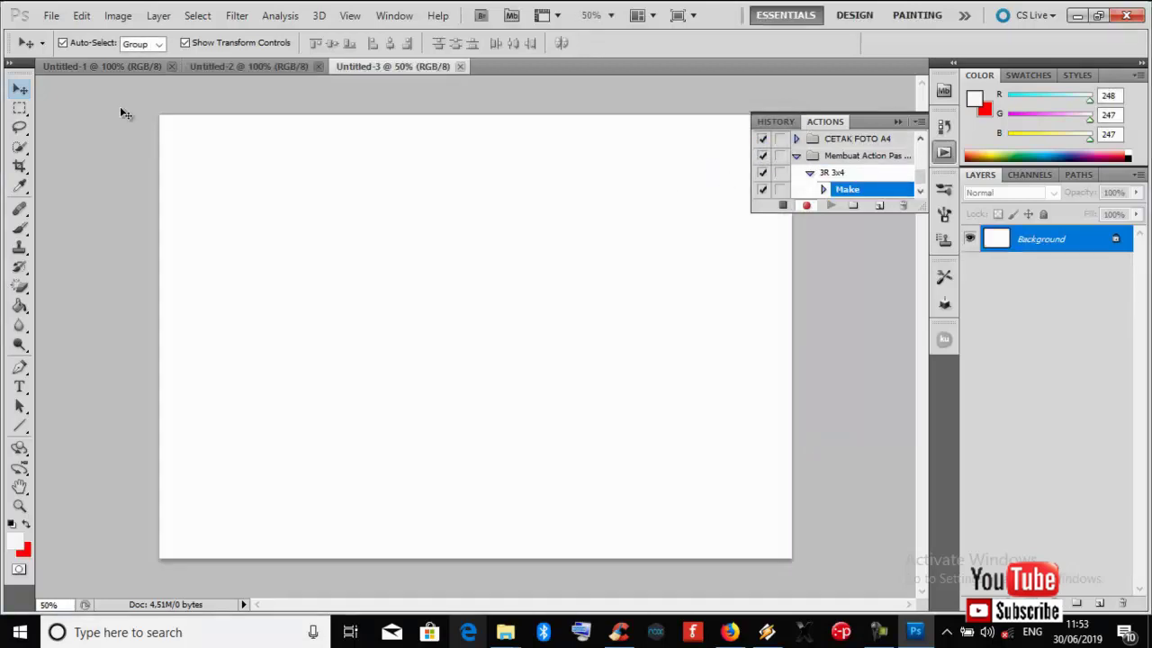
Copy the entire red image from Untitled-1 and paste it into the white Untitled-3 document.
{"action": "left_click", "coordinate": [71, 63]}
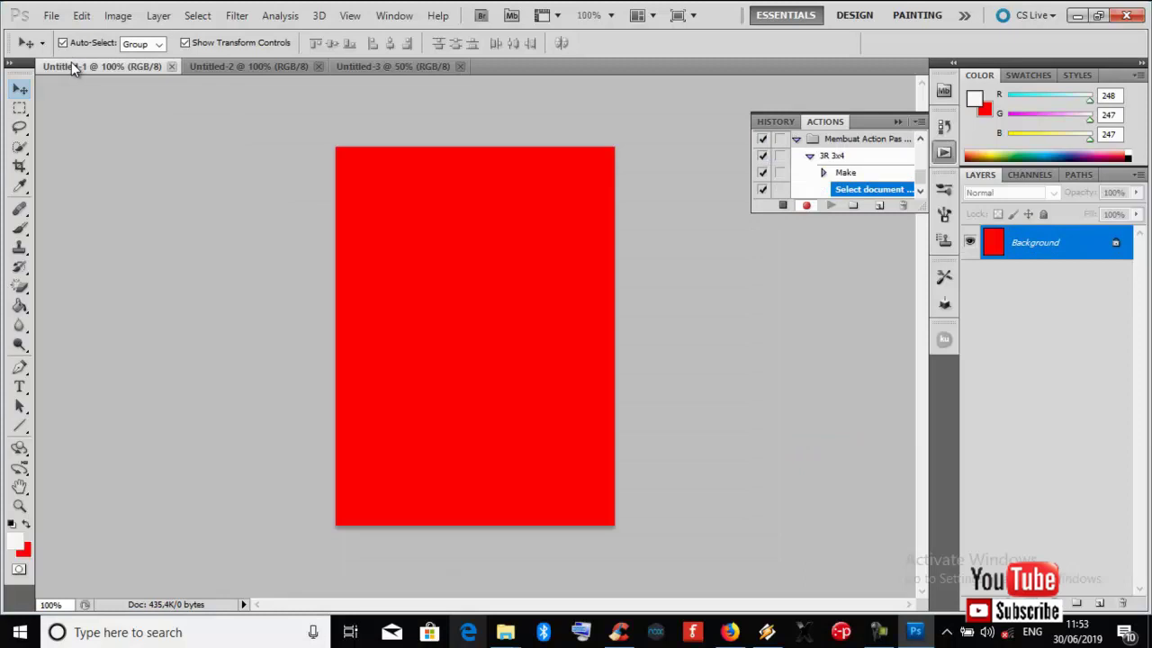
{"action": "key", "text": "ctrl+a"}
{"action": "key", "text": "ctrl+c"}
{"action": "left_click", "coordinate": [377, 61]}
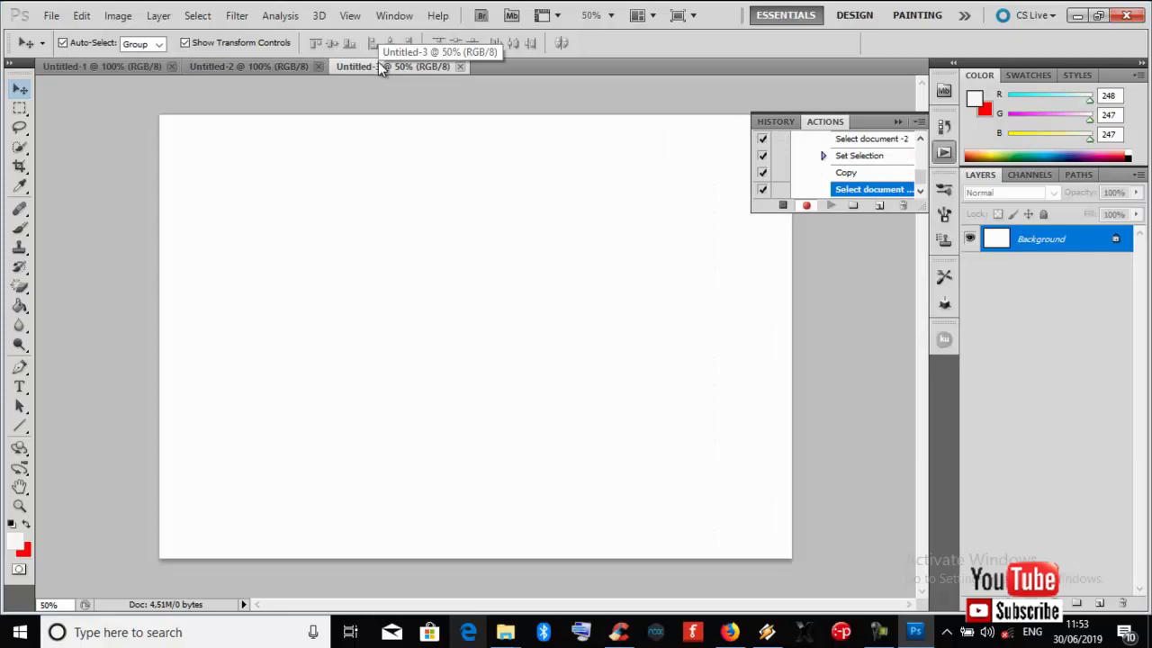
{"action": "key", "text": "ctrl+v"}
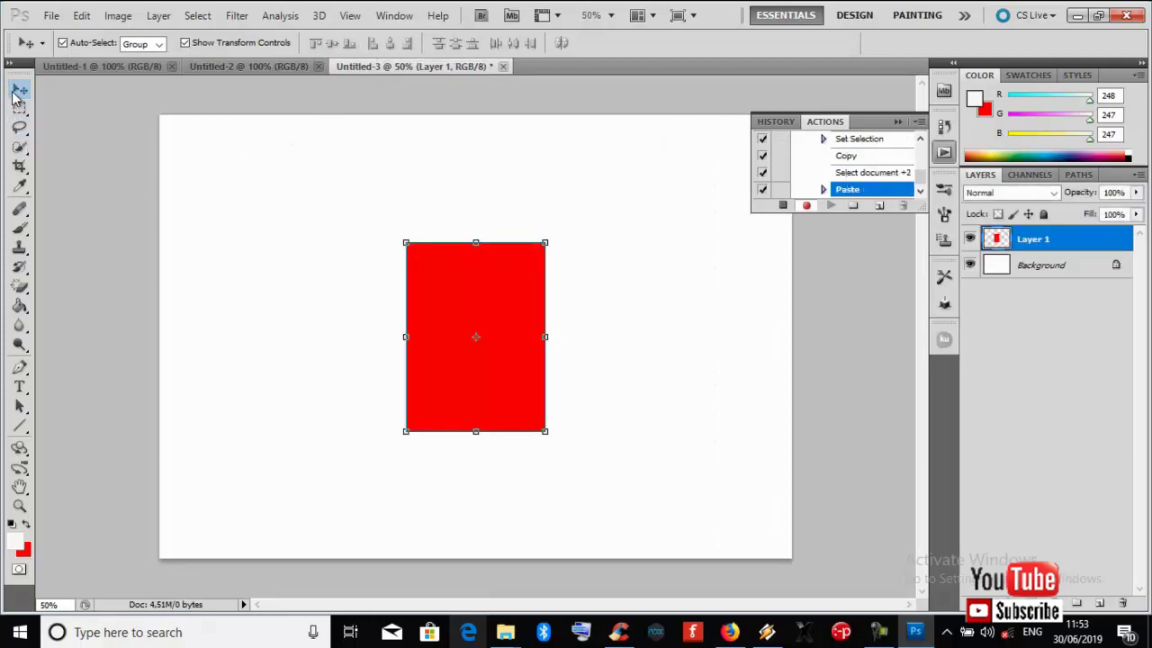
Move the pasted red rectangle to the page's upper-left corner and duplicate it three times across to form a top row of four.
{"action": "left_click_drag", "start_coordinate": [495, 293], "coordinate": [273, 185]}
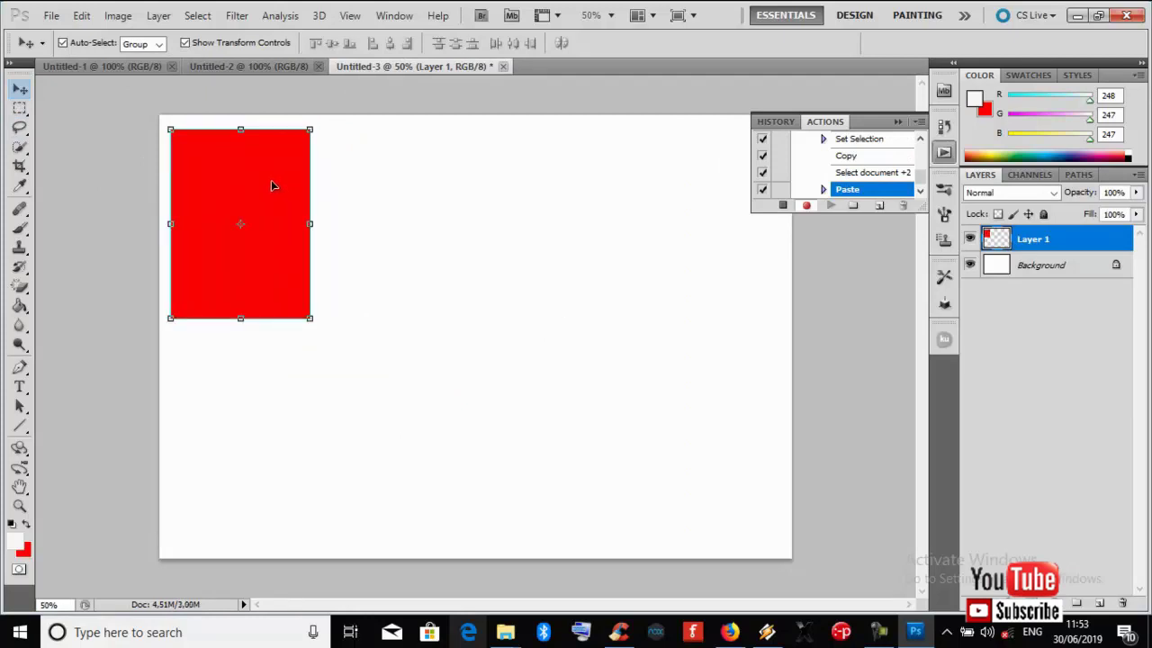
{"action": "left_click_drag", "start_coordinate": [273, 185], "coordinate": [719, 181]}
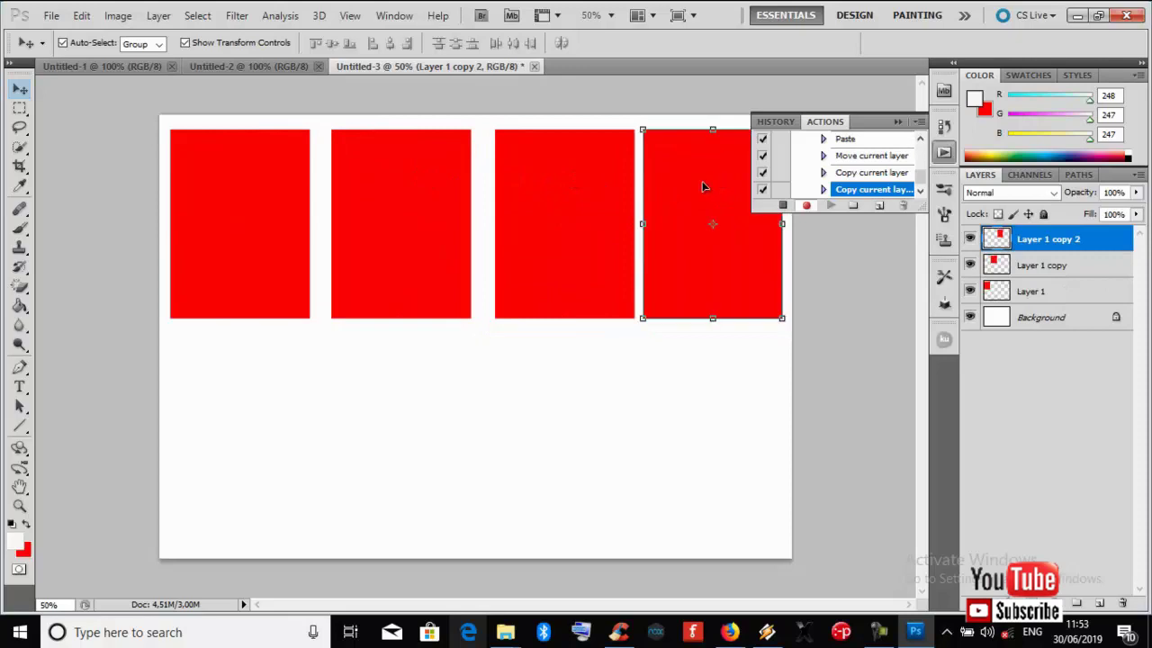
Shift the second, third and fourth red rectangles slightly left to even out the gaps in the top row.
{"action": "left_click", "coordinate": [396, 239]}
{"action": "key", "text": "Left"}
{"action": "key", "text": "Left"}
{"action": "key", "text": "Left"}
{"action": "key", "text": "Left"}
{"action": "key", "text": "Left"}
{"action": "key", "text": "Left"}
{"action": "key", "text": "Left"}
{"action": "key", "text": "Left"}
{"action": "key", "text": "Left"}
{"action": "key", "text": "Left"}
{"action": "key", "text": "Left"}
{"action": "key", "text": "Left"}
{"action": "key", "text": "Left"}
{"action": "key", "text": "Left"}
{"action": "key", "text": "Left"}
{"action": "key", "text": "Left"}
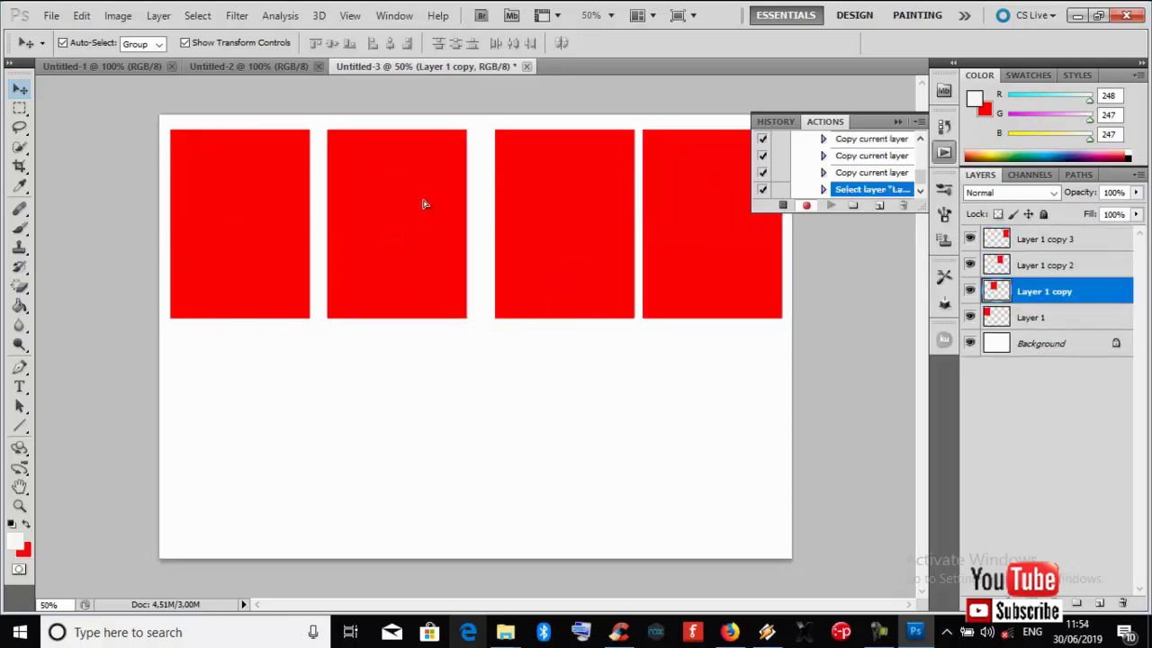
{"action": "left_click", "coordinate": [594, 211]}
{"action": "left_click_drag", "start_coordinate": [596, 211], "coordinate": [579, 202]}
{"action": "left_click", "coordinate": [733, 221]}
{"action": "mouse_move", "coordinate": [733, 221]}
{"action": "left_mouse_down"}
{"action": "mouse_move", "coordinate": [717, 218]}
{"action": "mouse_move", "coordinate": [731, 220]}
{"action": "left_mouse_up"}
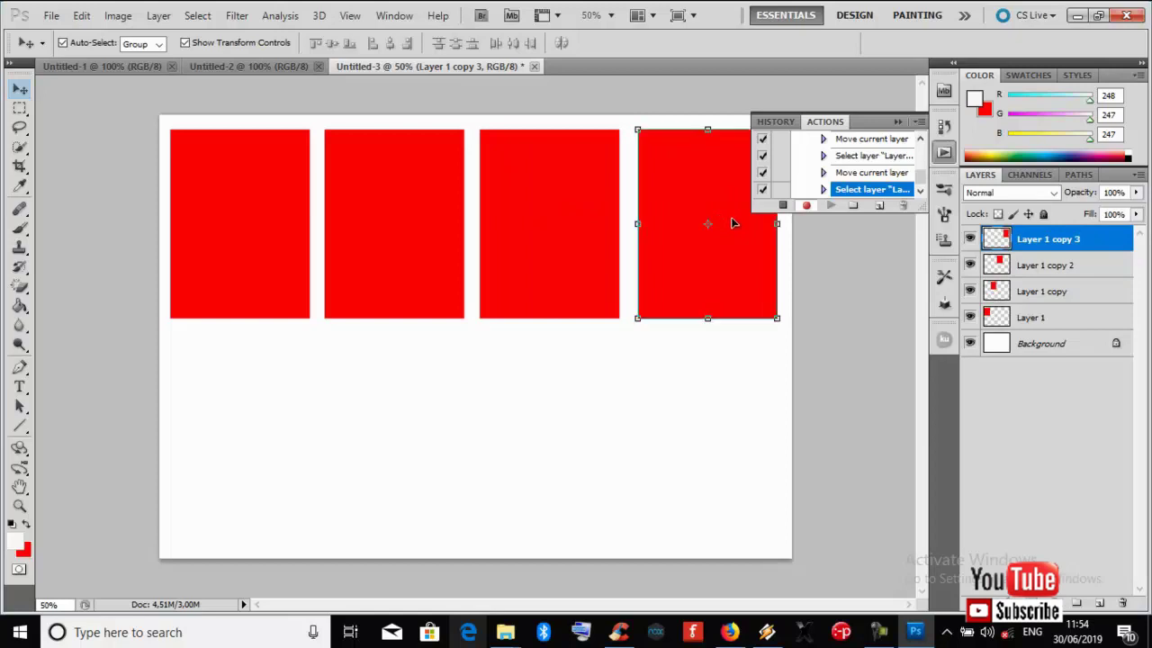
Select all four rectangle layers, centre the row horizontally on the page, and flatten the image.
{"action": "left_click", "coordinate": [1021, 268], "text": "shift"}
{"action": "left_click", "coordinate": [1025, 292], "text": "shift"}
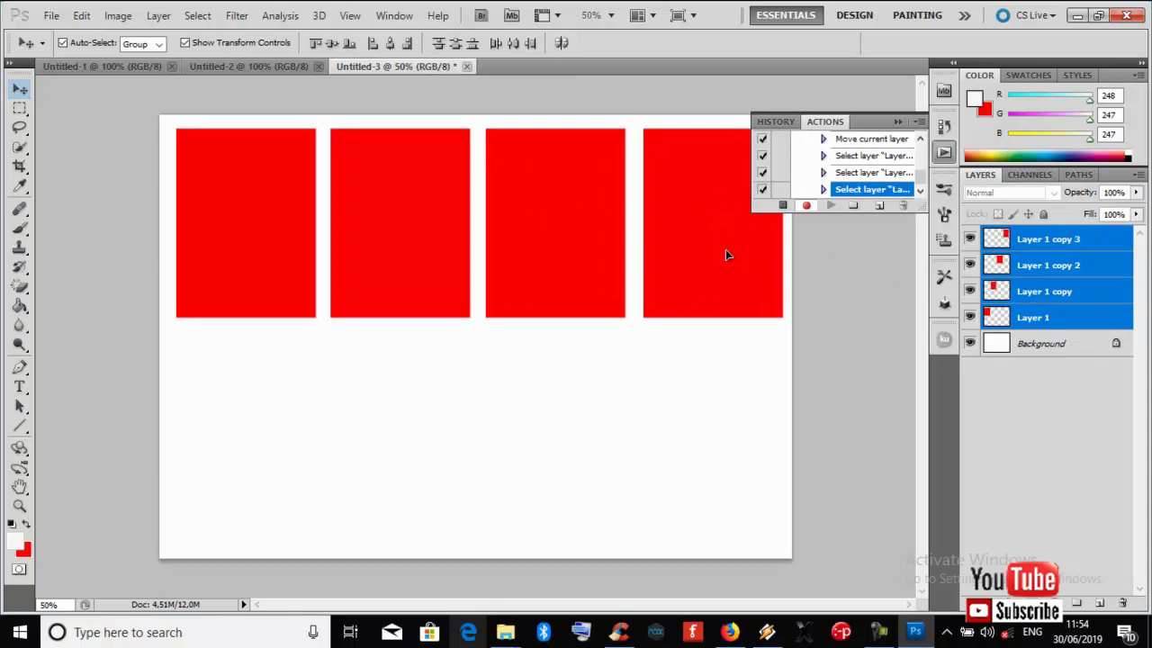
{"action": "left_click_drag", "start_coordinate": [726, 255], "coordinate": [723, 250]}
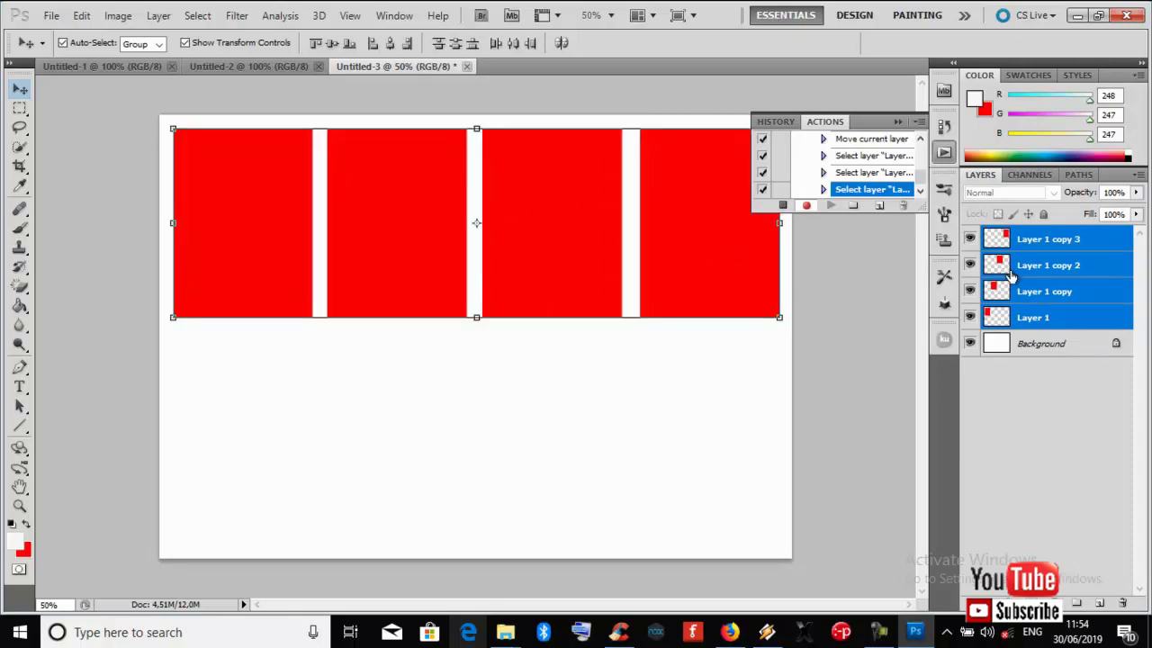
{"action": "right_click", "coordinate": [1014, 279]}
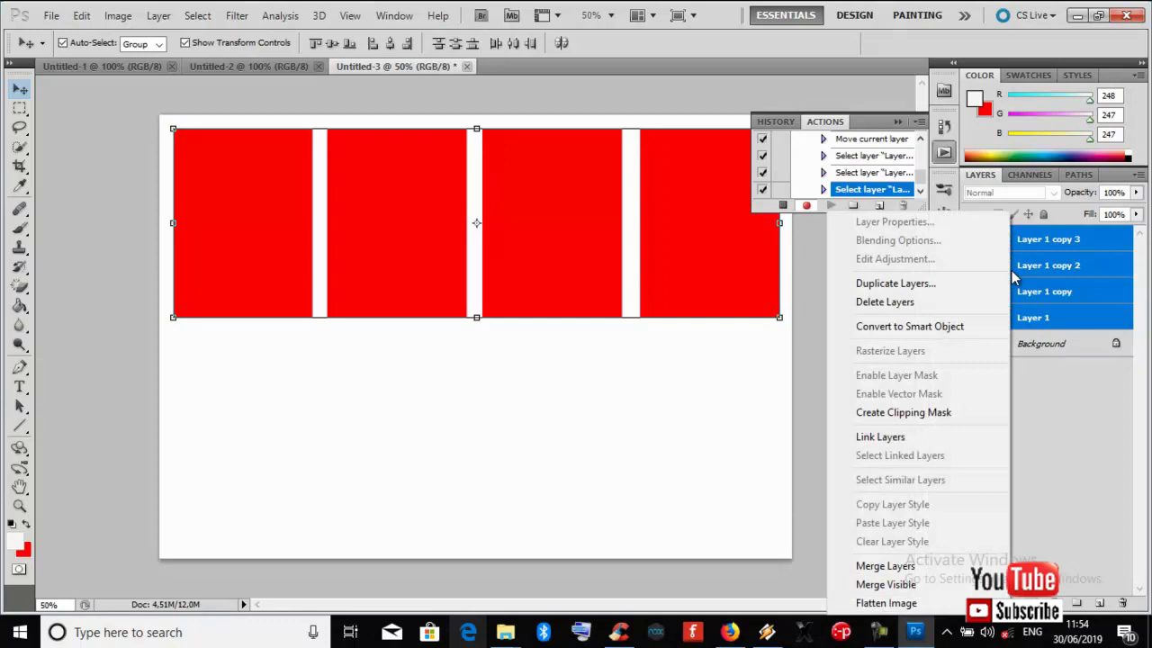
{"action": "left_click", "coordinate": [886, 603]}
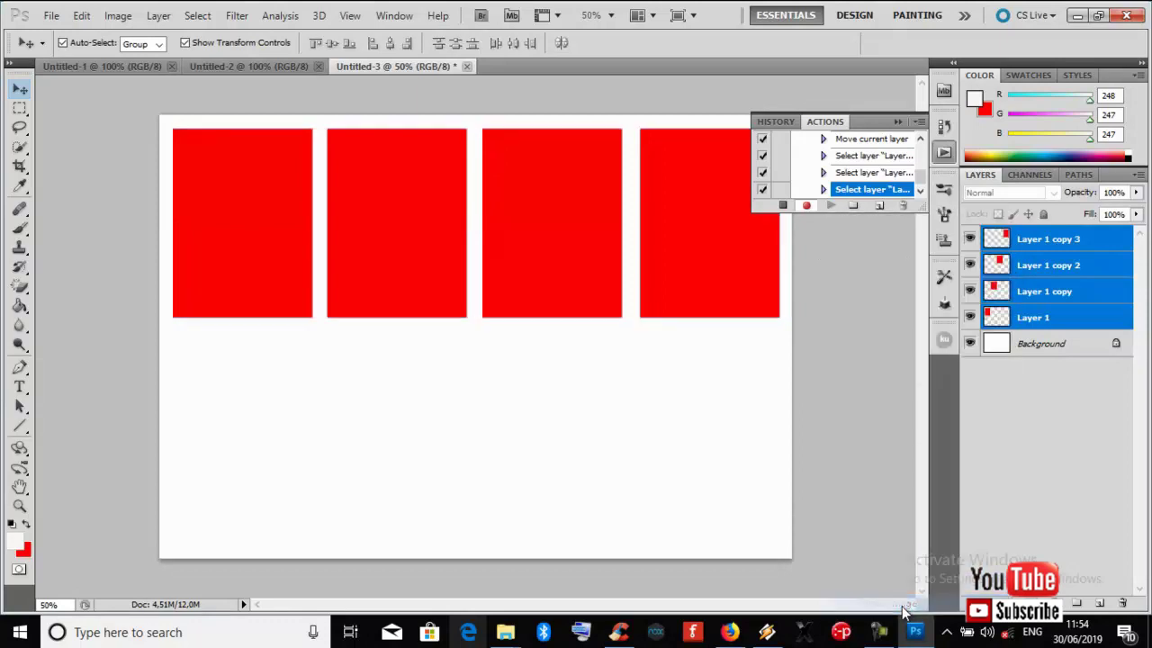
Cut the entire red image from Untitled-2 and paste it into Untitled-3.
{"action": "left_click", "coordinate": [233, 72]}
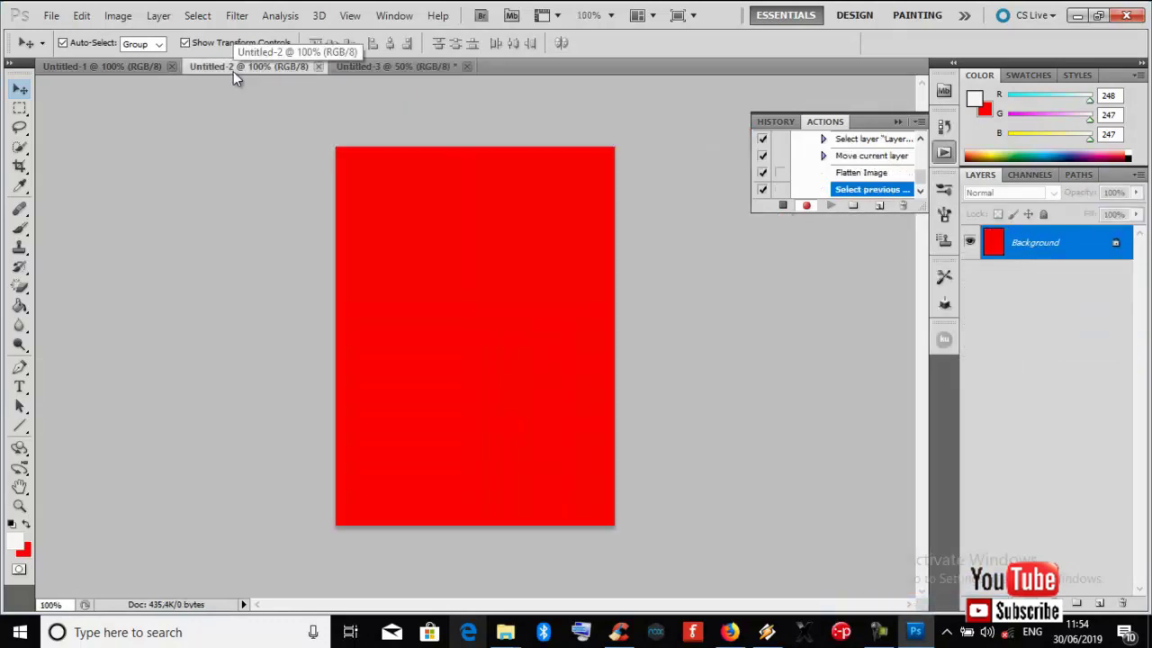
{"action": "key", "text": "ctrl+a"}
{"action": "key", "text": "ctrl+x"}
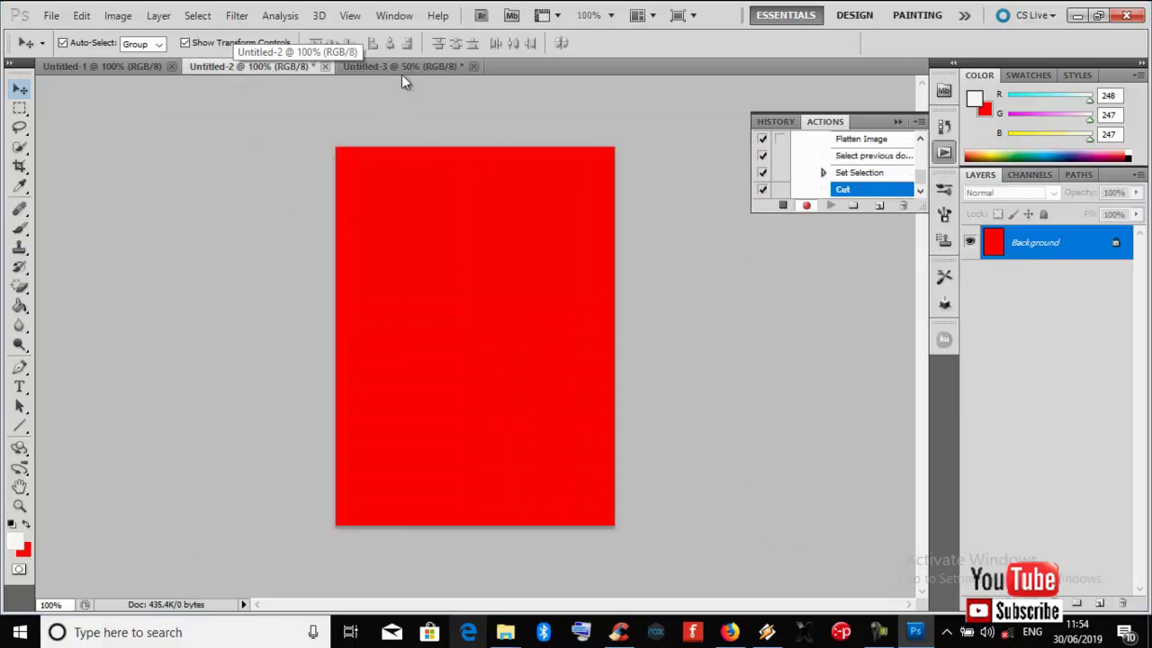
{"action": "left_click", "coordinate": [402, 70]}
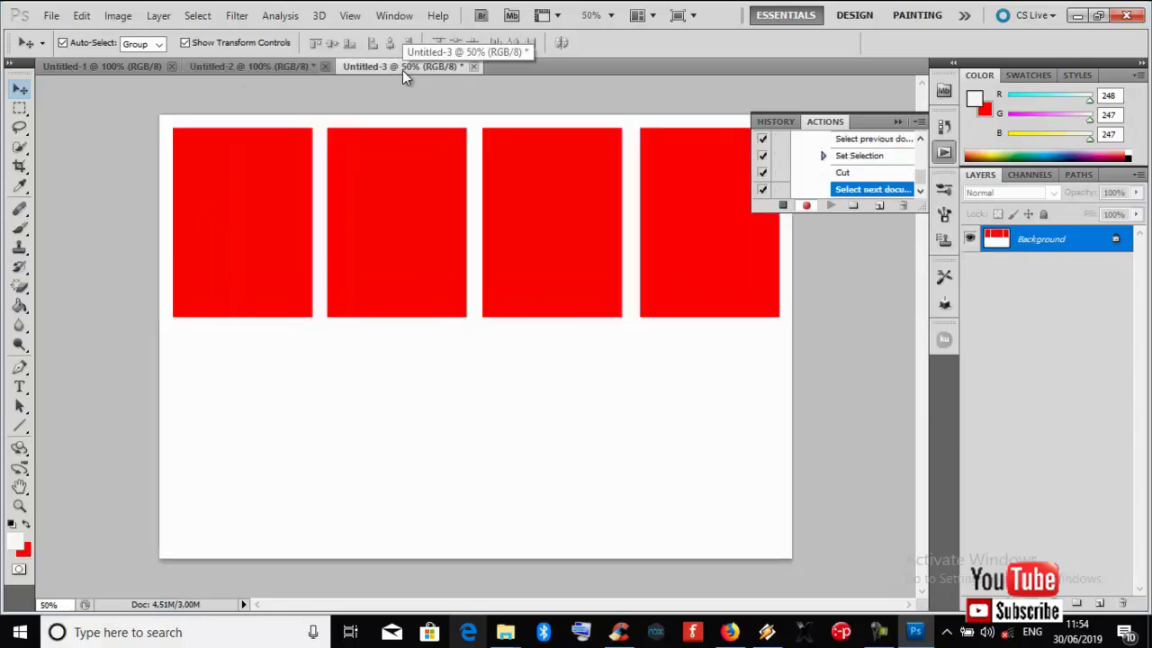
{"action": "key", "text": "ctrl+v"}
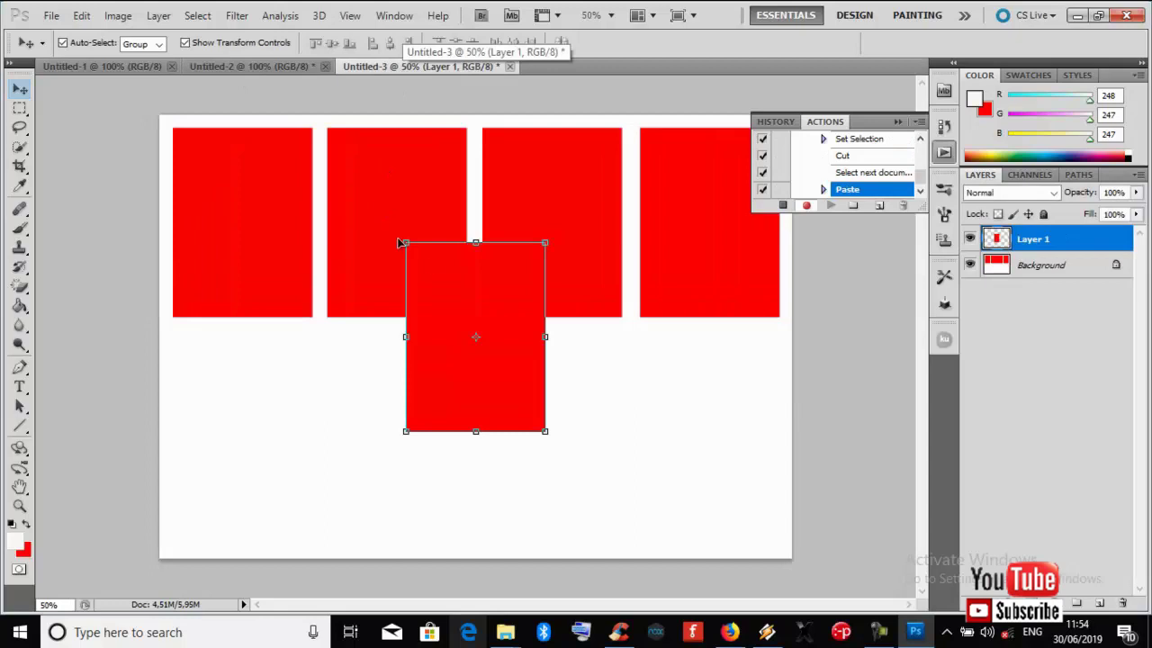
Move the pasted rectangle to the page's lower-left area and duplicate it three times across to form a bottom row of four.
{"action": "left_click_drag", "start_coordinate": [458, 273], "coordinate": [694, 400]}
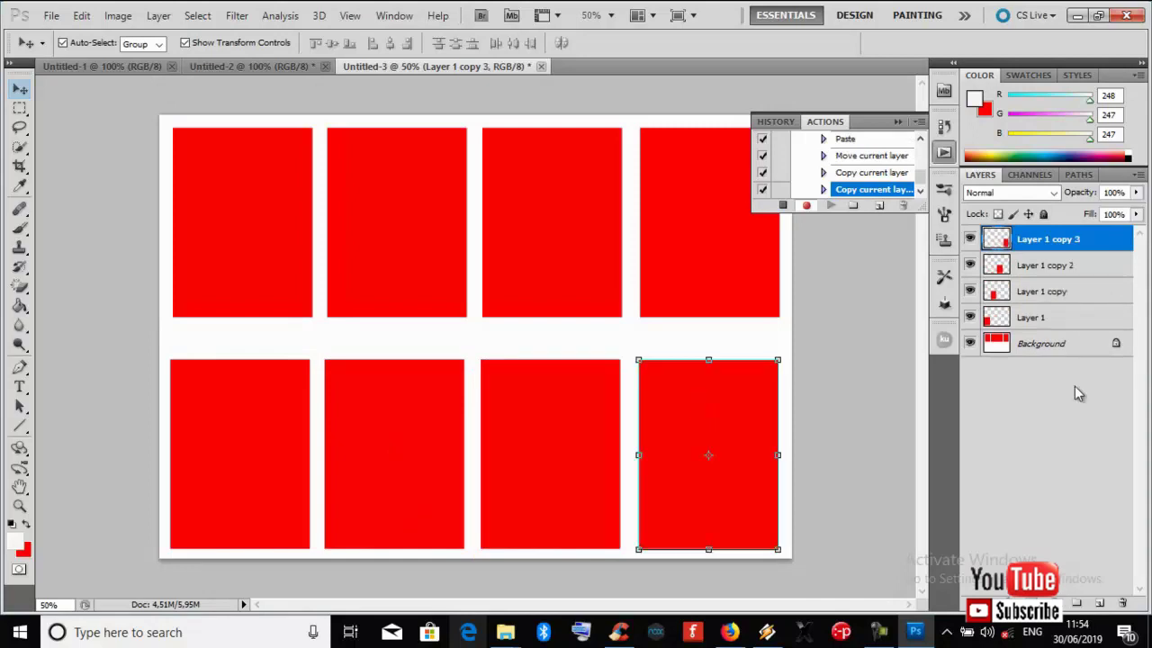
Select the four bottom-row layers and nudge them up and slightly right so they line up under the top row.
{"action": "left_click", "coordinate": [1048, 270], "text": "shift"}
{"action": "left_click", "coordinate": [1046, 295], "text": "shift"}
{"action": "left_click", "coordinate": [1041, 322], "text": "shift"}
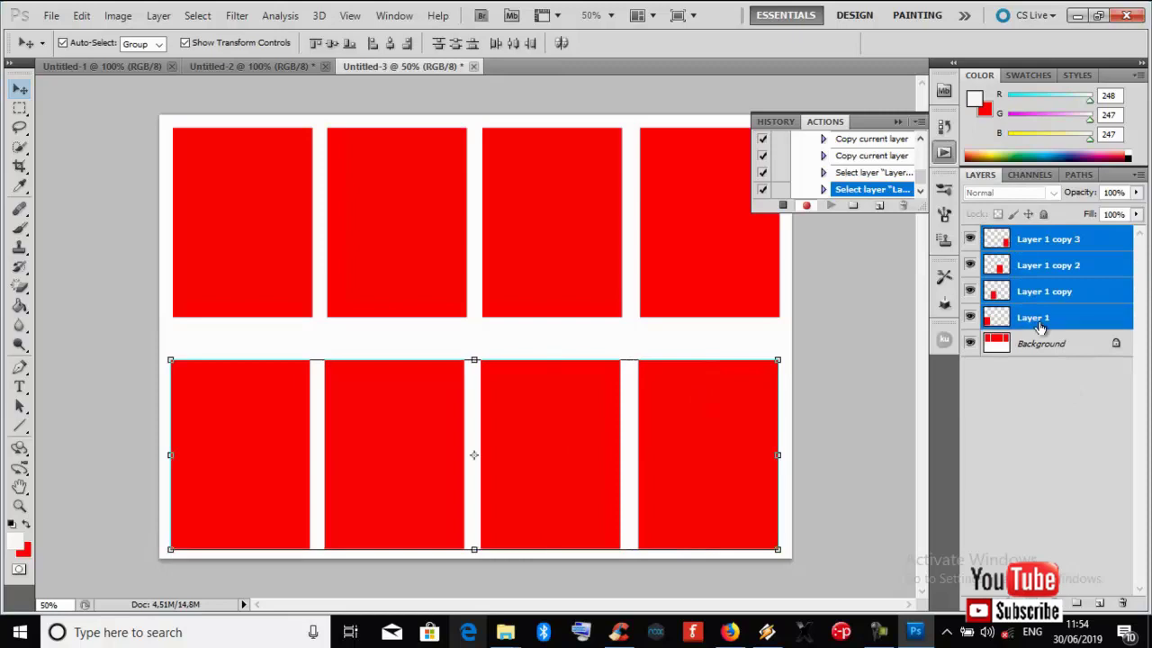
{"action": "key", "text": "Up"}
{"action": "key", "text": "Up"}
{"action": "key", "text": "Up"}
{"action": "key", "text": "Up"}
{"action": "key", "text": "Up"}
{"action": "key", "text": "Up"}
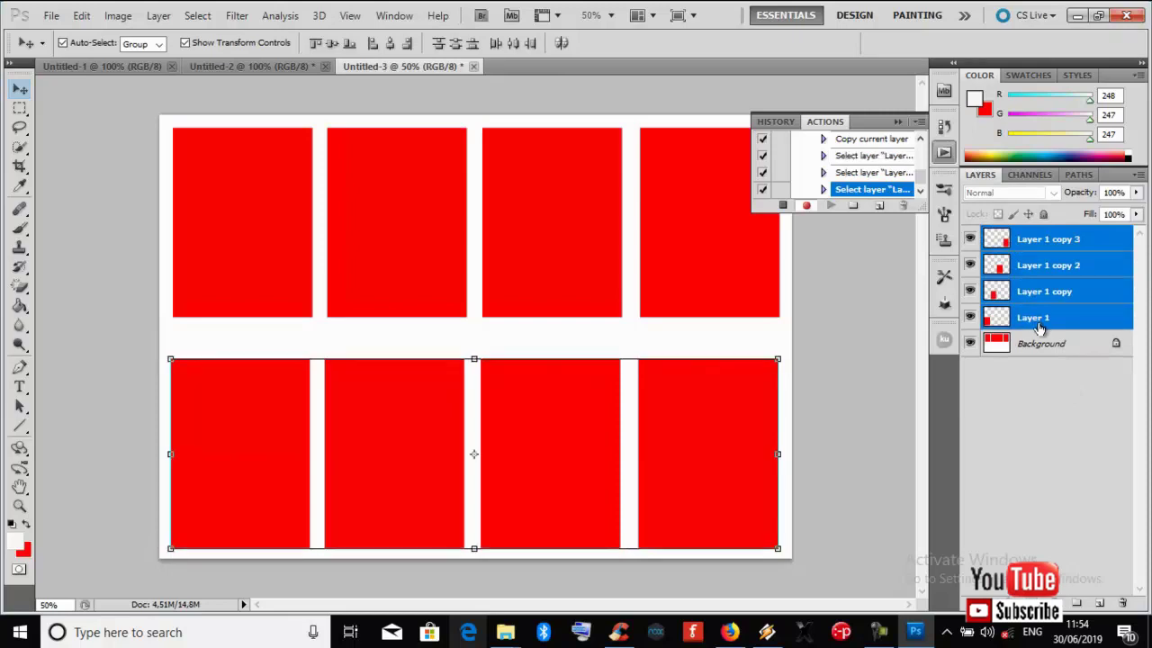
{"action": "key", "text": "Right"}
{"action": "key", "text": "Right"}
{"action": "key", "text": "Right"}
{"action": "key", "text": "Right"}
{"action": "key", "text": "Up"}
{"action": "key", "text": "Up"}
{"action": "key", "text": "Up"}
{"action": "key", "text": "Up"}
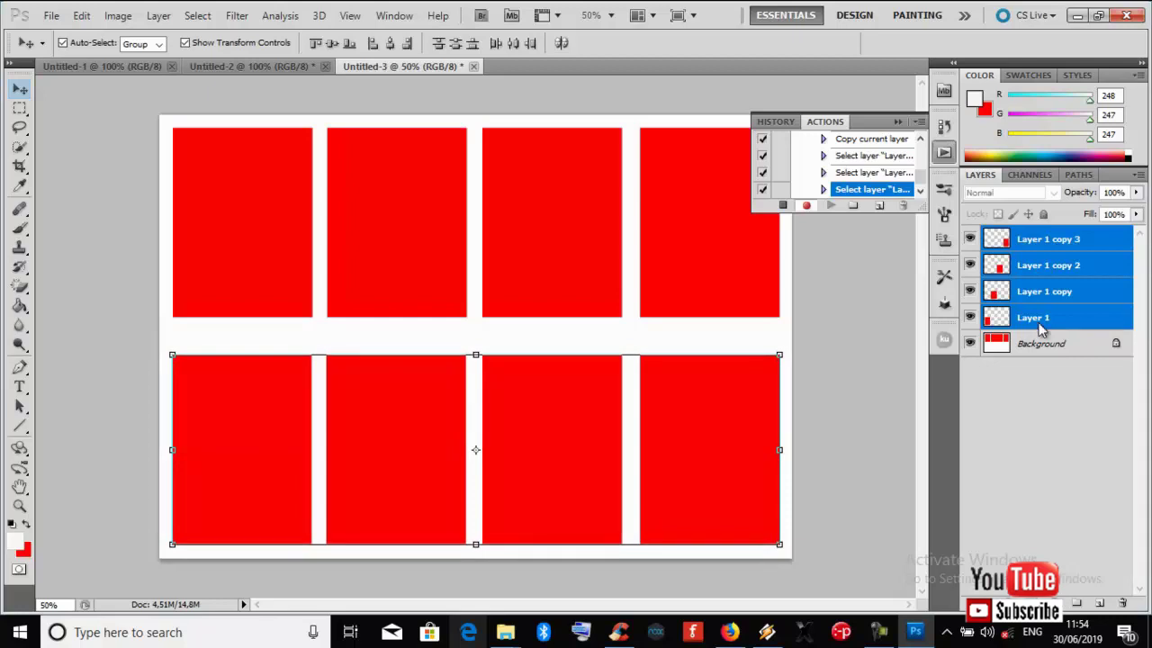
{"action": "key", "text": "Up"}
{"action": "key", "text": "Up"}
{"action": "key", "text": "Up"}
{"action": "key", "text": "Up"}
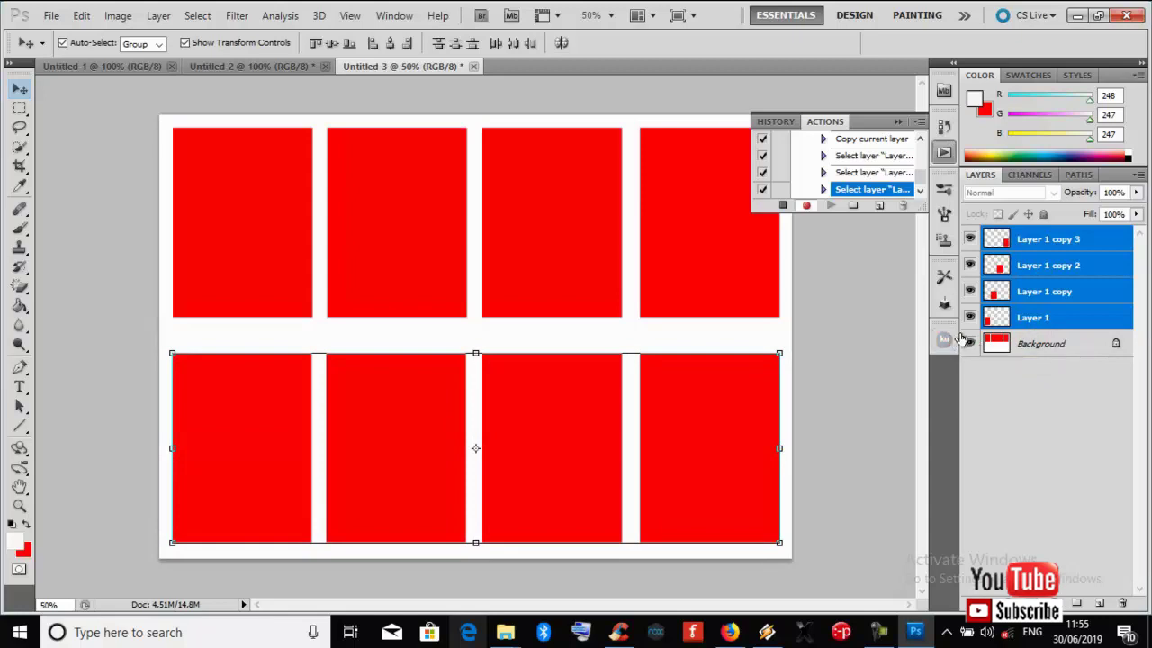
Flatten Untitled-3 and stop recording the action.
{"action": "right_click", "coordinate": [1022, 293]}
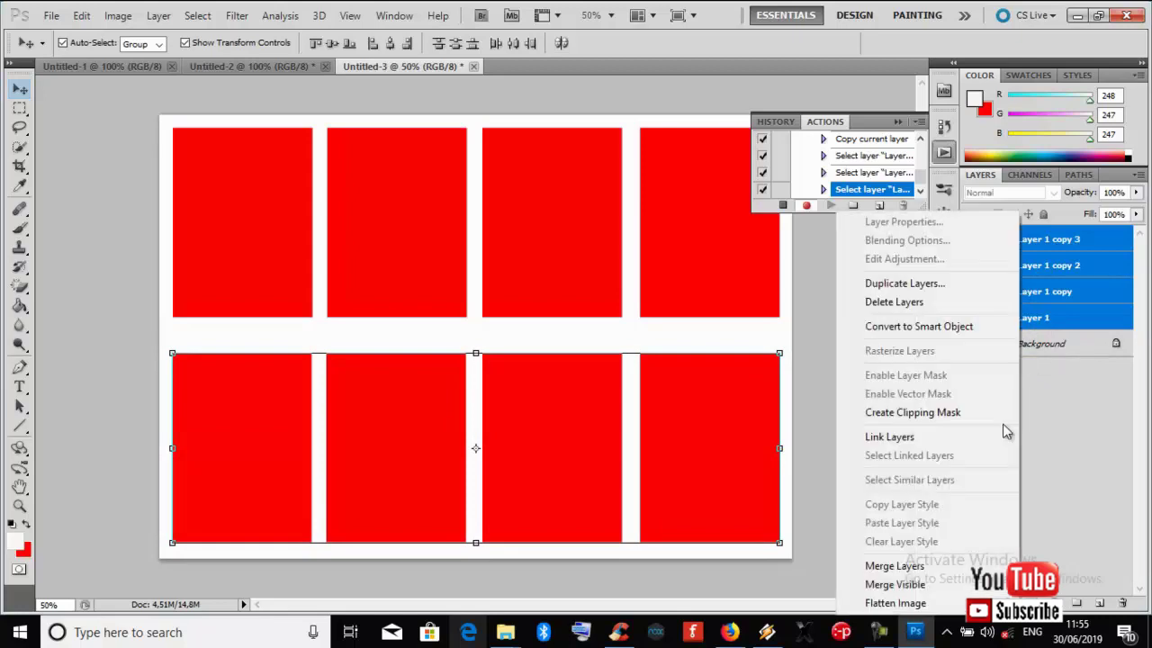
{"action": "left_click", "coordinate": [918, 600]}
{"action": "left_click", "coordinate": [783, 208]}
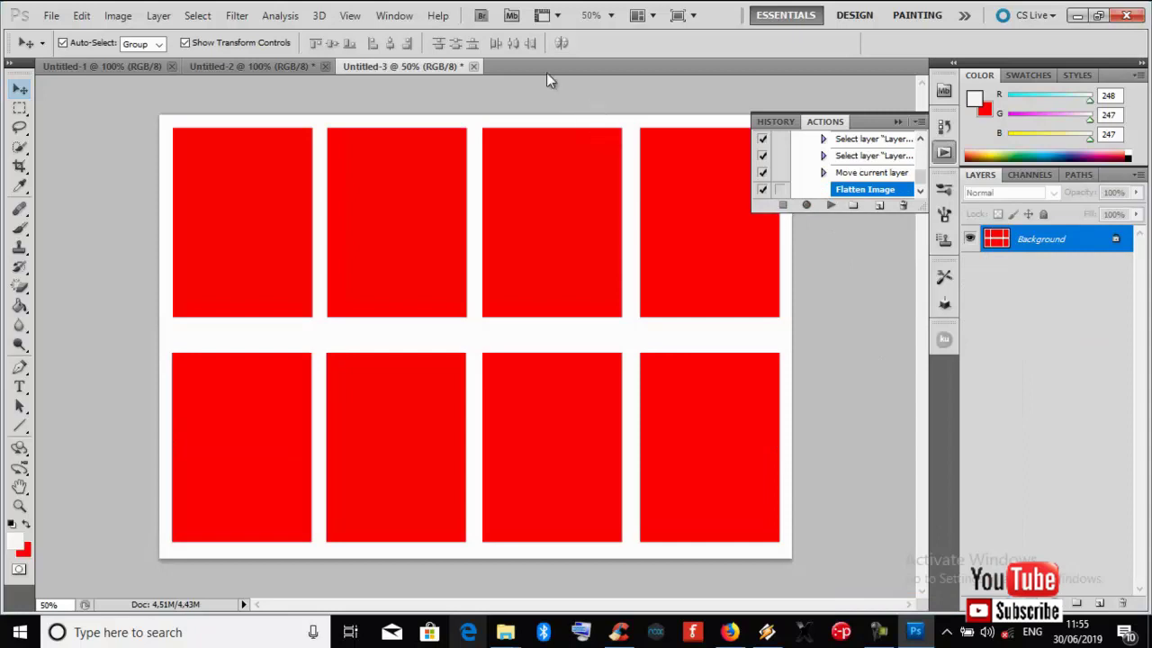
Close Untitled-3, Untitled-2 and Untitled-1 without saving changes.
{"action": "left_click", "coordinate": [473, 67]}
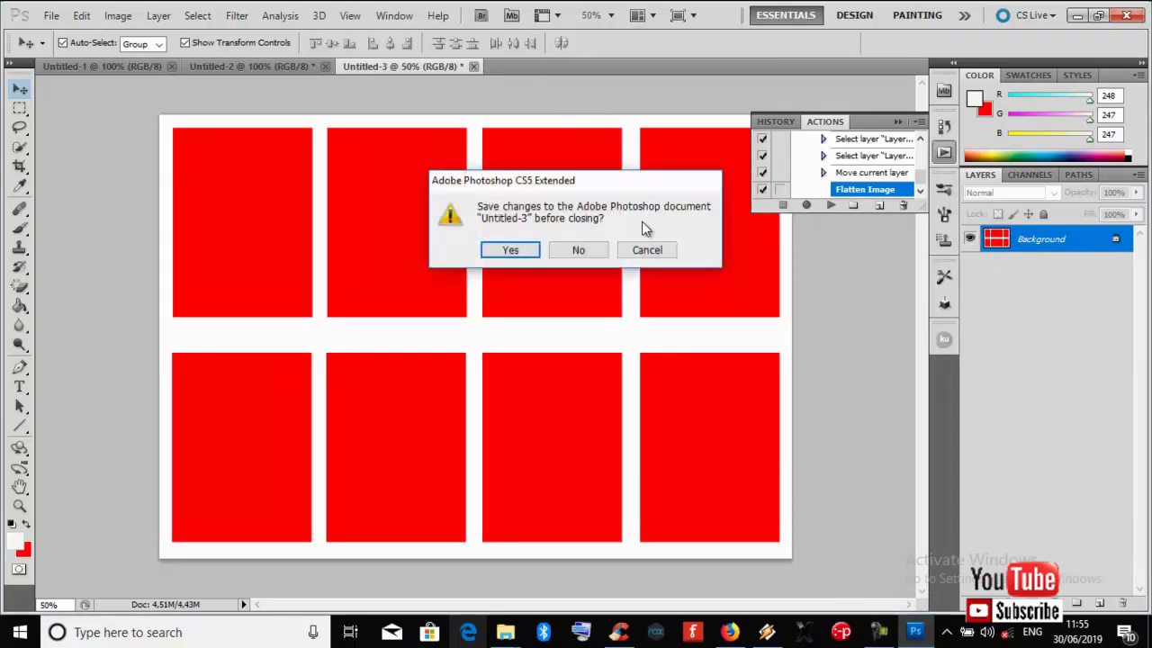
{"action": "left_click", "coordinate": [589, 252]}
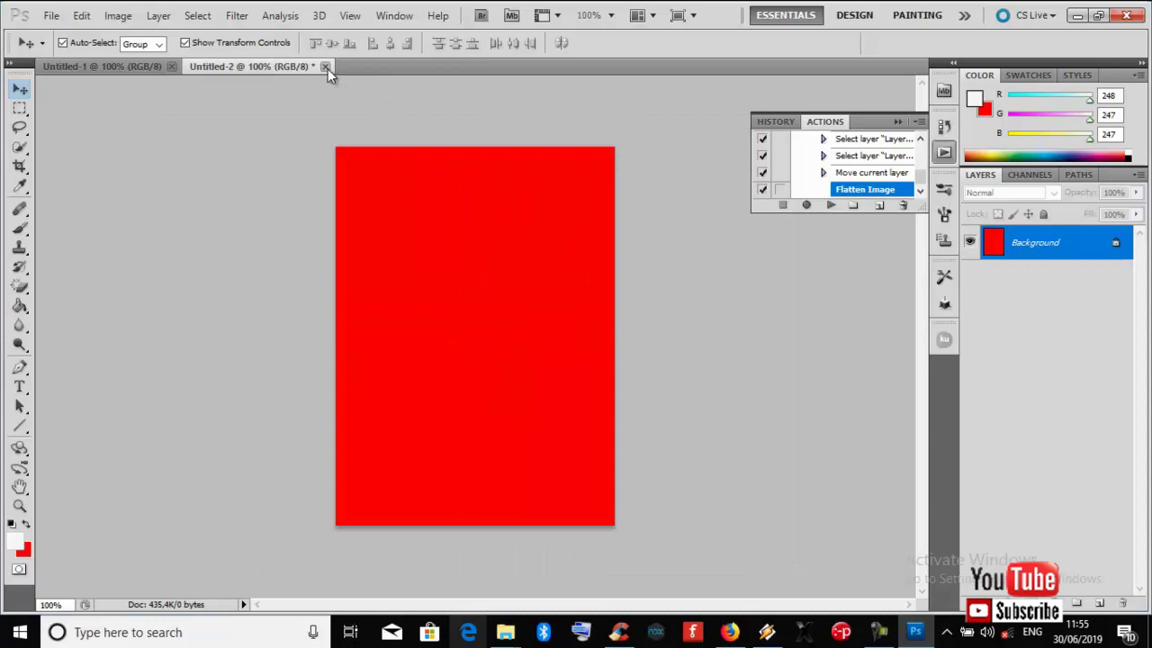
{"action": "left_click", "coordinate": [326, 67]}
{"action": "left_click", "coordinate": [572, 250]}
{"action": "left_click", "coordinate": [171, 68]}
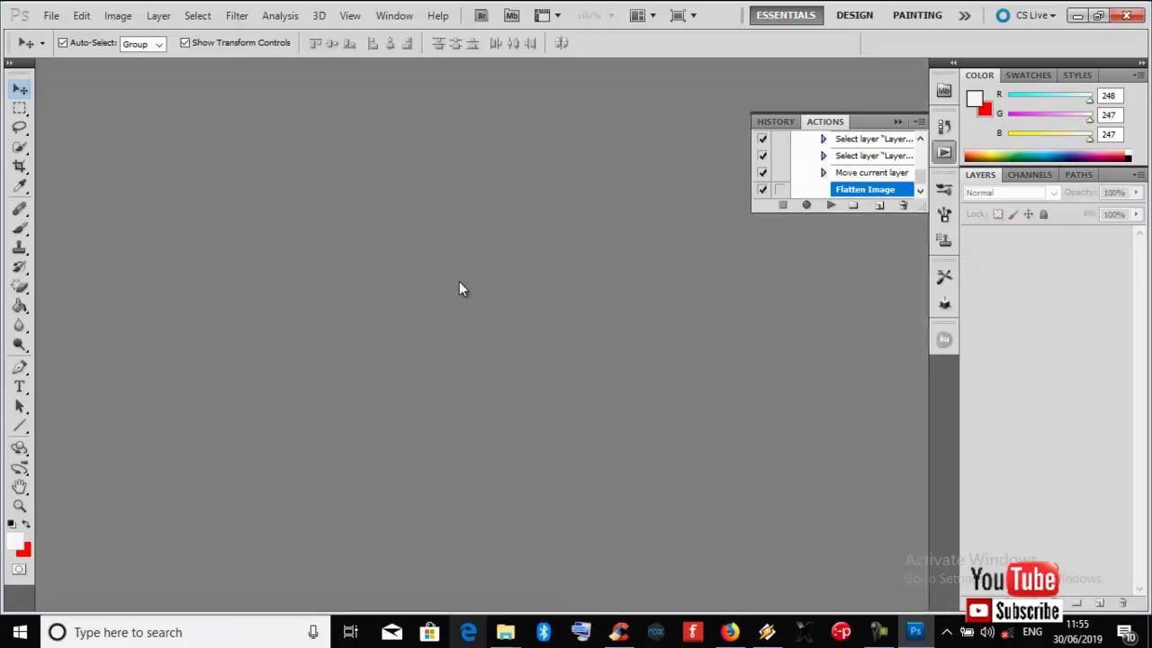
Open the portrait images 3x4.jpg and KIBAW 2 3x4.jpg together from the Dok.WA folder.
{"action": "double_click", "coordinate": [459, 281]}
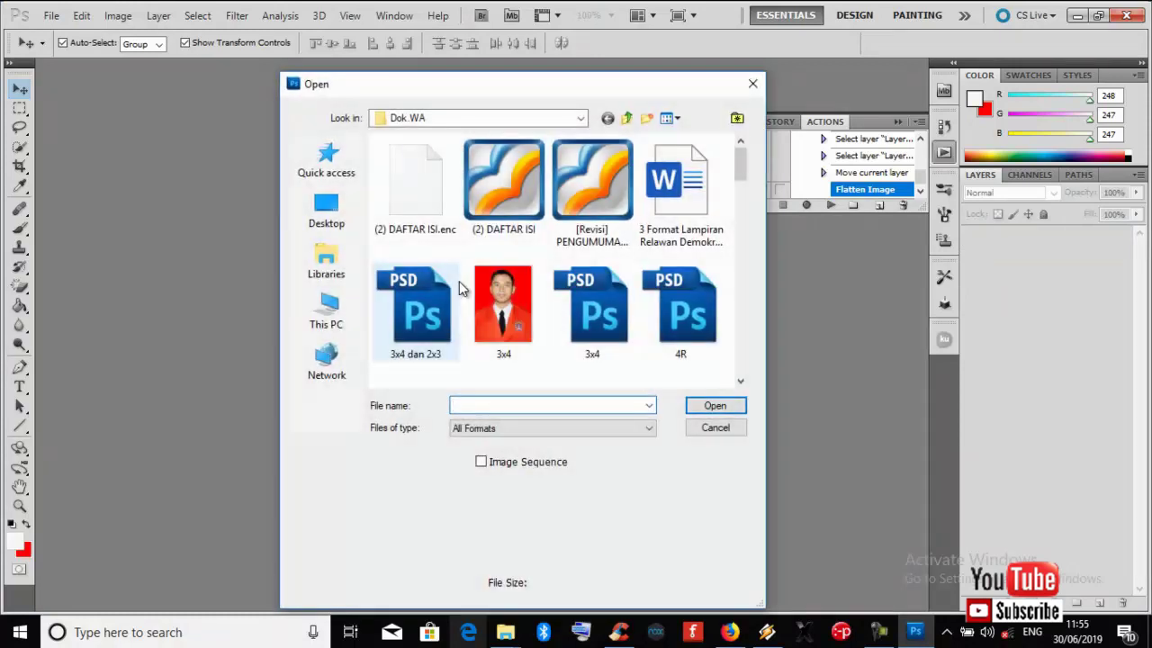
{"action": "left_click", "coordinate": [470, 306]}
{"action": "scroll", "coordinate": [466, 315], "scroll_direction": "down", "scroll_amount": 5}
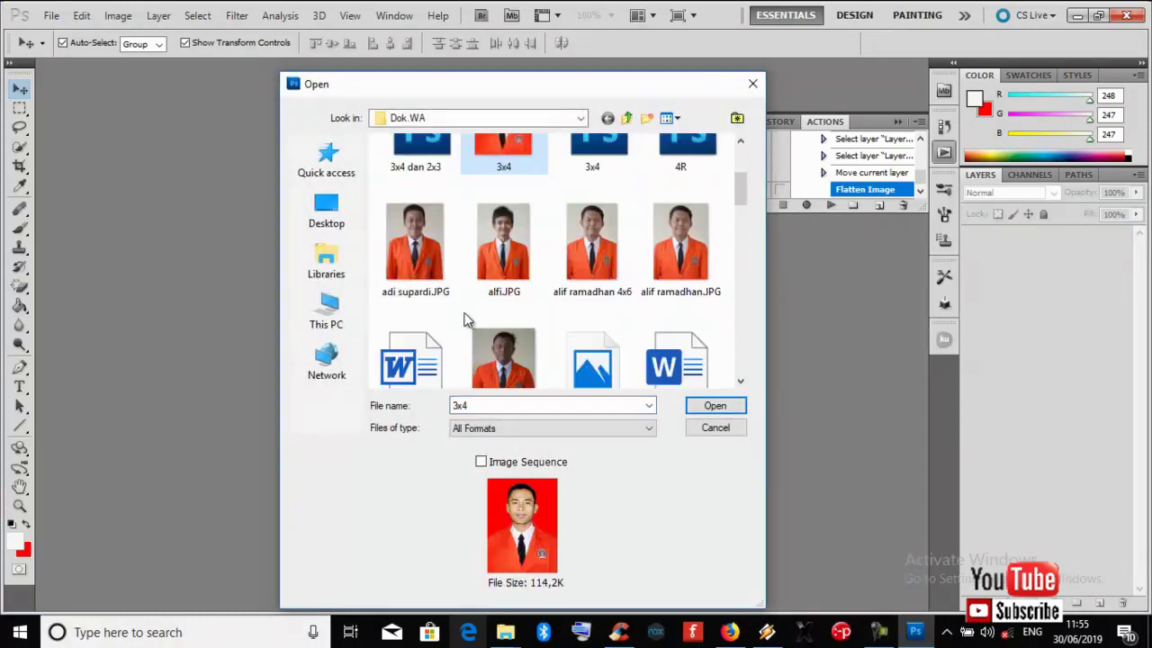
{"action": "scroll", "coordinate": [466, 319], "scroll_direction": "down", "scroll_amount": 3}
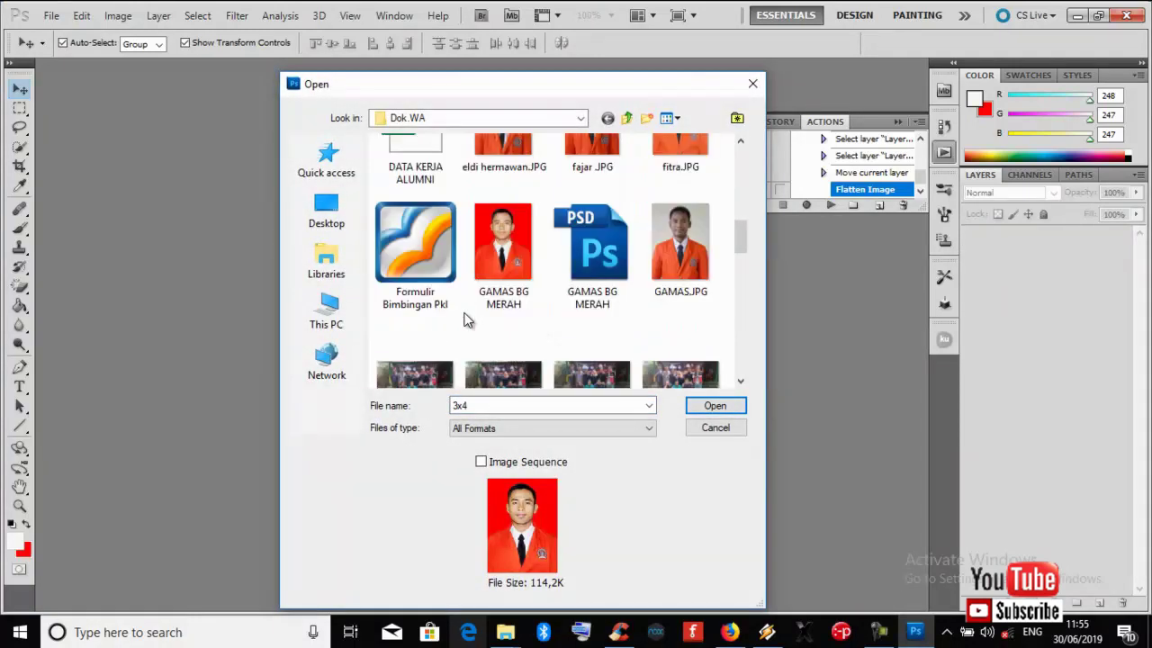
{"action": "scroll", "coordinate": [466, 319], "scroll_direction": "down", "scroll_amount": 5}
{"action": "left_click", "coordinate": [416, 269], "text": "ctrl"}
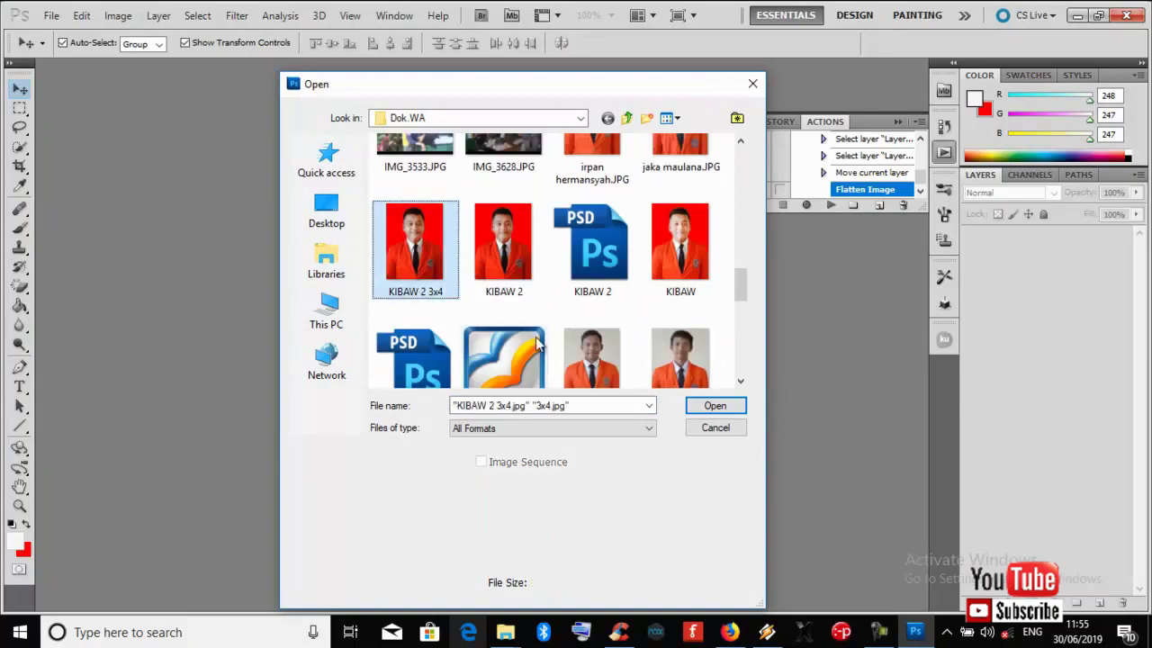
{"action": "left_click", "coordinate": [727, 405]}
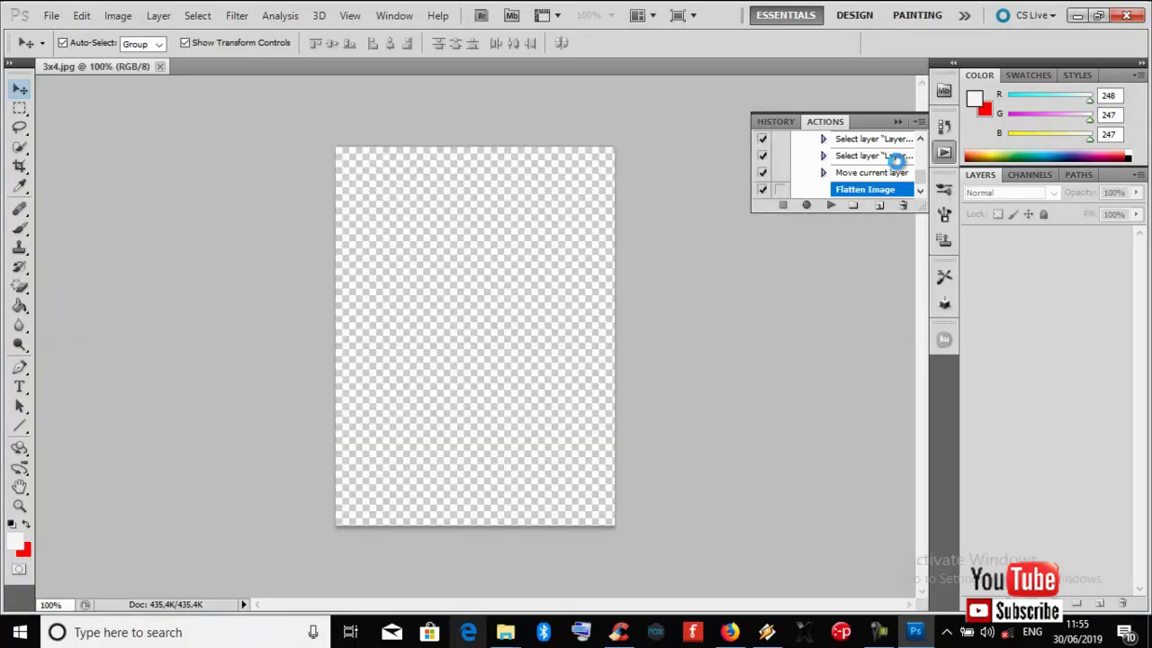
Find the "3R 3x4" action in the new "Membuat Action Pas ..." set and play it on the two open portraits.
{"action": "left_click", "coordinate": [920, 139]}
{"action": "left_click", "coordinate": [920, 138]}
{"action": "left_click", "coordinate": [919, 139]}
{"action": "left_click", "coordinate": [920, 138]}
{"action": "left_click", "coordinate": [920, 139]}
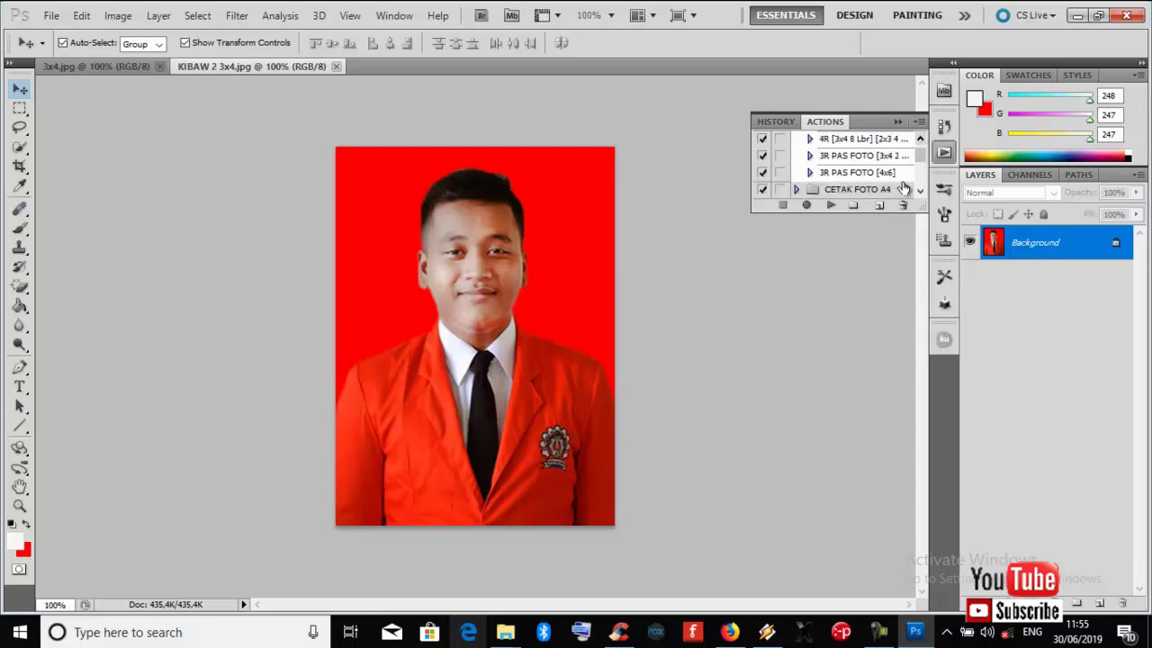
{"action": "left_click", "coordinate": [918, 191]}
{"action": "left_click", "coordinate": [919, 192]}
{"action": "left_click", "coordinate": [918, 192]}
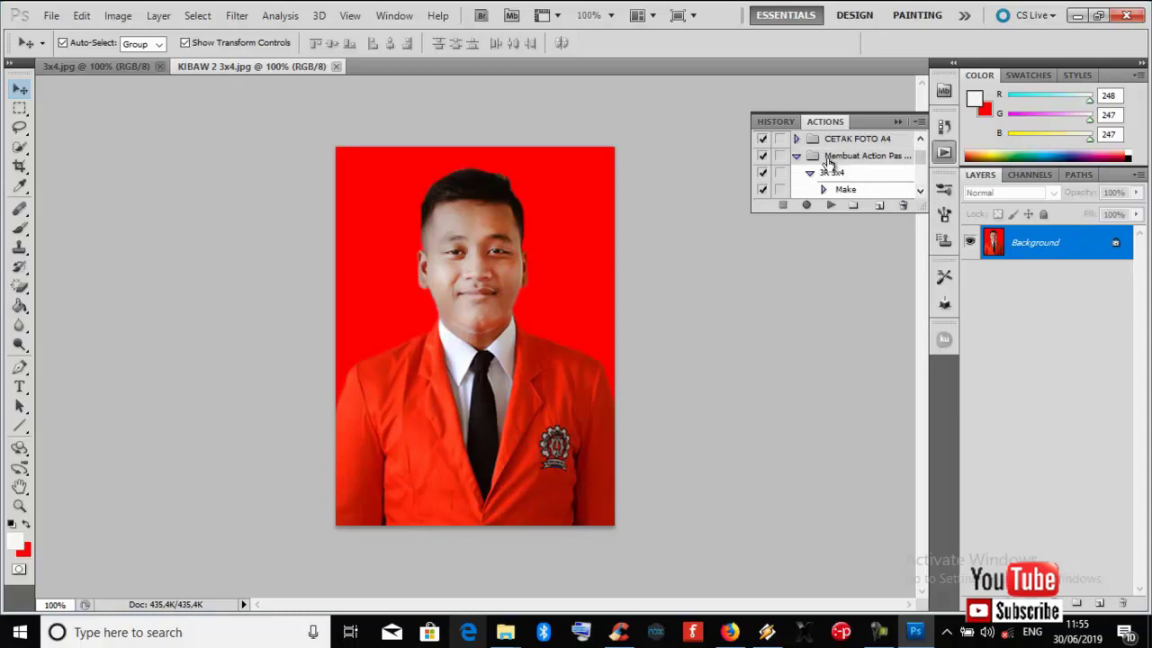
{"action": "left_click", "coordinate": [919, 191]}
{"action": "left_click", "coordinate": [919, 192]}
{"action": "left_click", "coordinate": [919, 192]}
{"action": "left_click", "coordinate": [919, 138]}
{"action": "left_click", "coordinate": [920, 137]}
{"action": "left_click", "coordinate": [920, 138]}
{"action": "scroll", "coordinate": [812, 184], "scroll_direction": "up", "scroll_amount": 1}
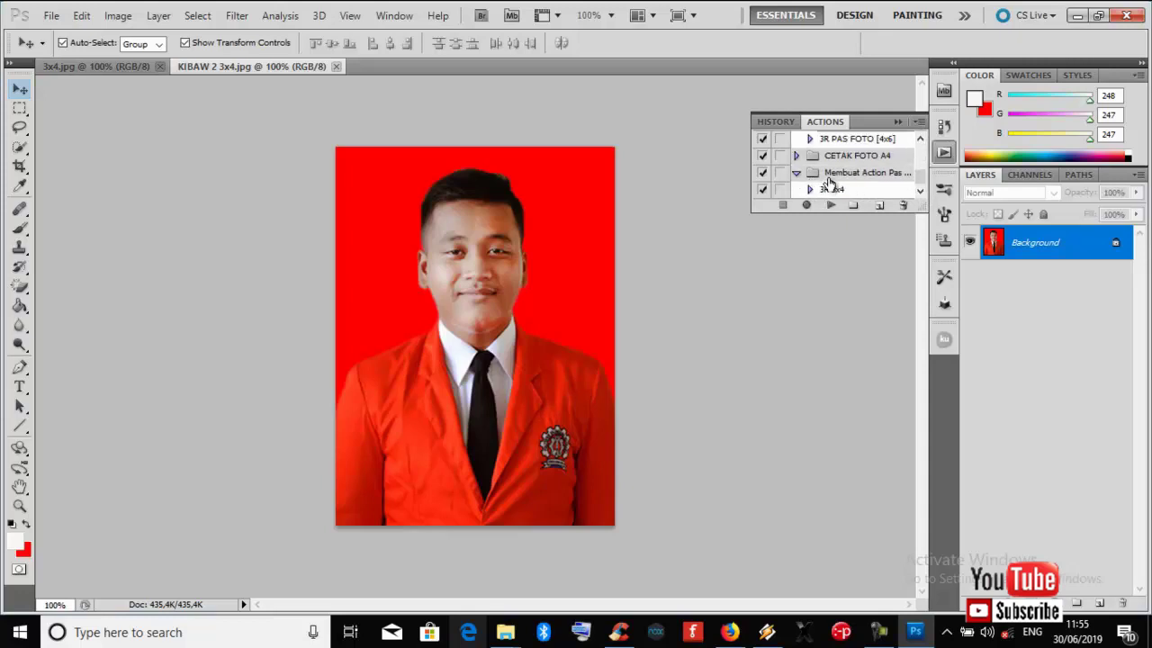
{"action": "left_click", "coordinate": [869, 177]}
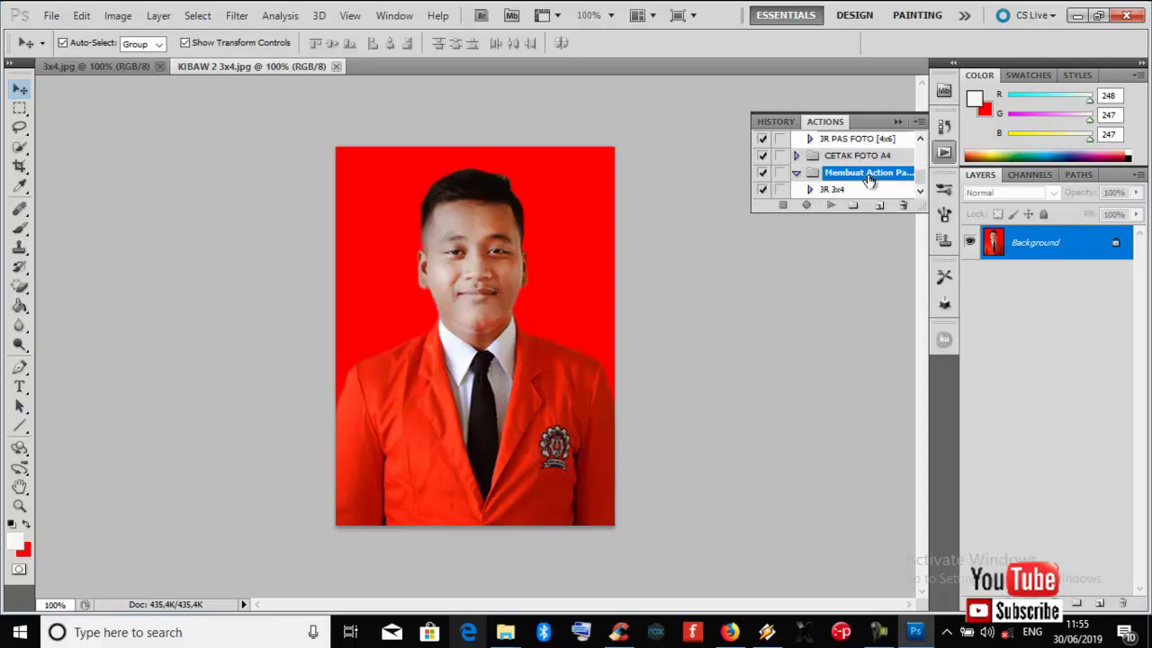
{"action": "left_click", "coordinate": [839, 191]}
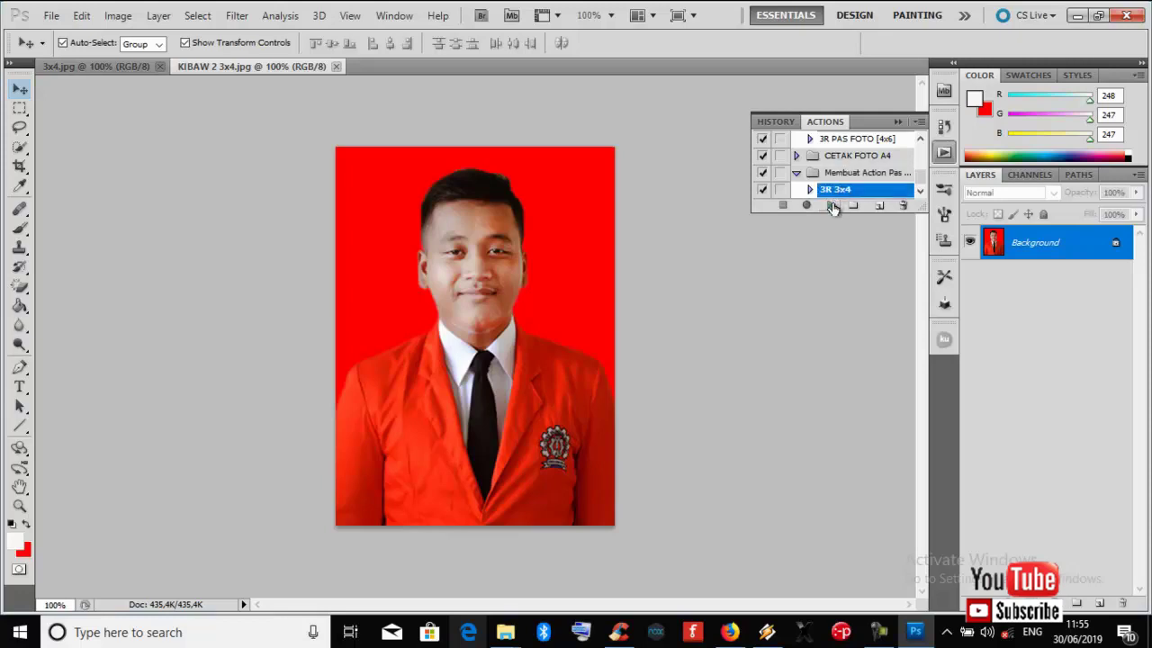
{"action": "left_click", "coordinate": [831, 206]}
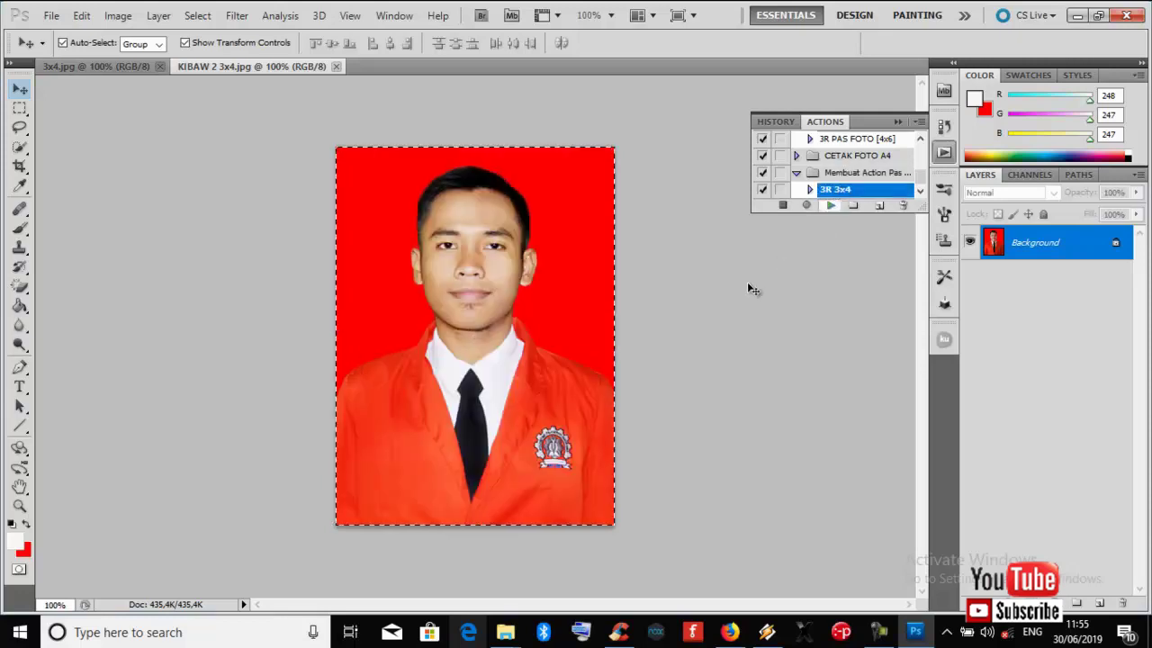